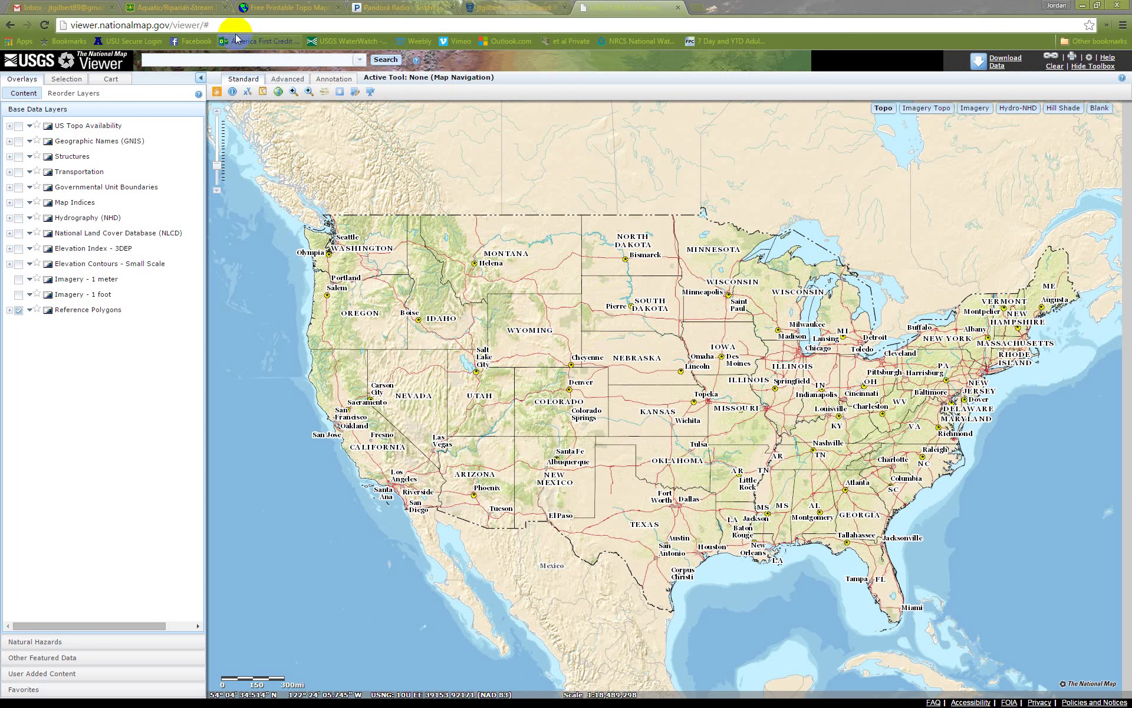
Define a download bounding box over the Logan area of northern Utah, from about (-112.057, 41.461) to (-111.461, 42.211).
{"action": "left_click_drag", "start_coordinate": [213, 25], "coordinate": [69, 31]}
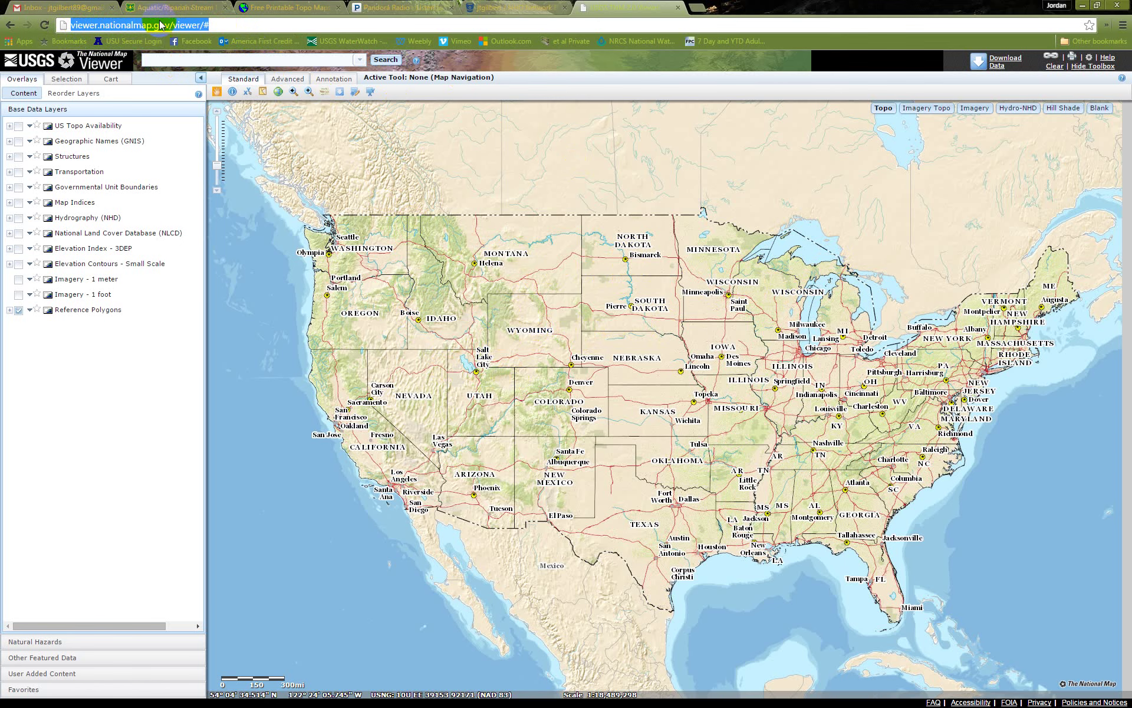
{"action": "double_click", "coordinate": [476, 362]}
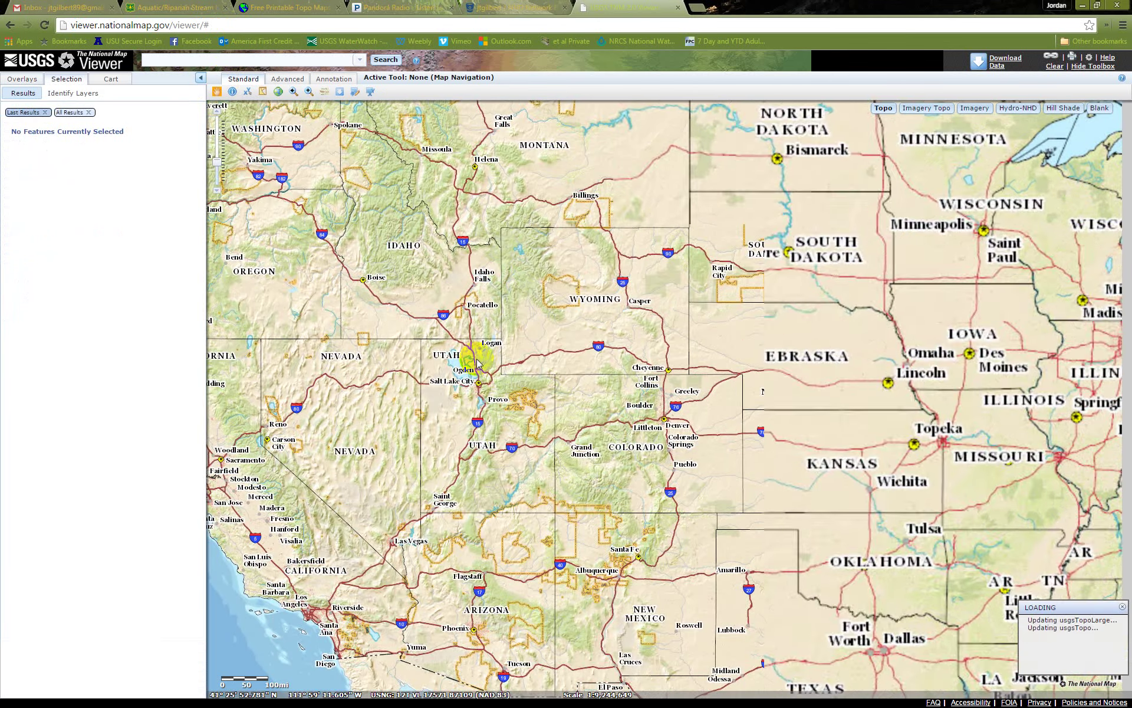
{"action": "double_click", "coordinate": [478, 357]}
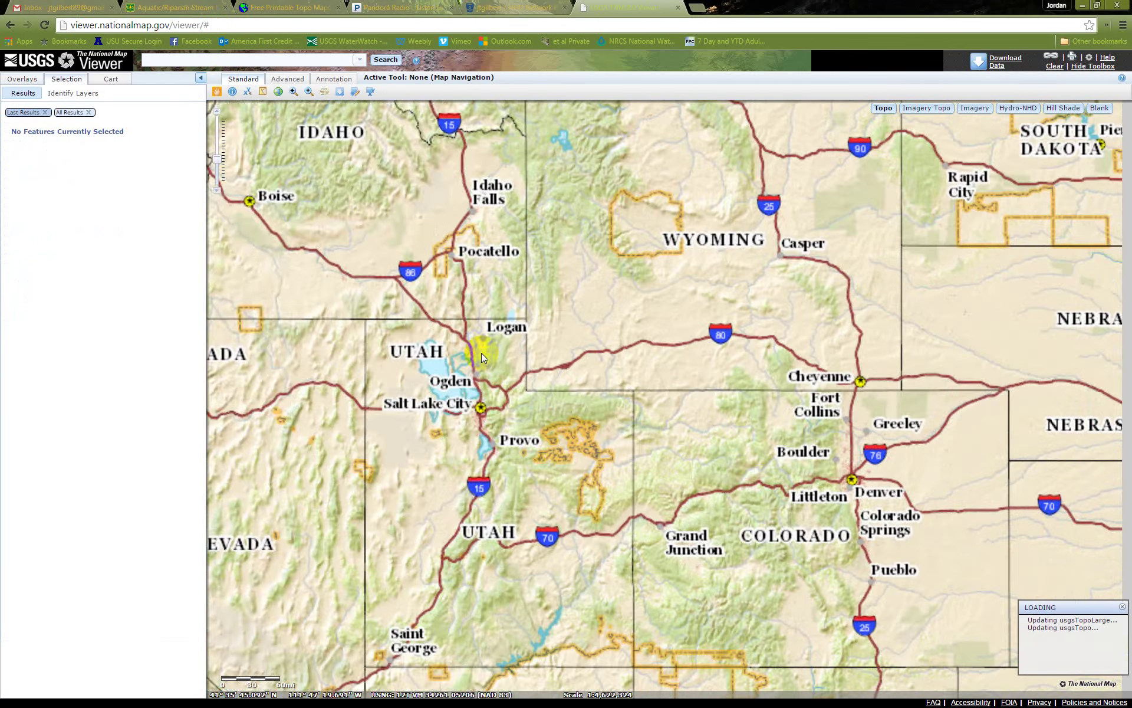
{"action": "double_click", "coordinate": [491, 317]}
{"action": "double_click", "coordinate": [492, 317]}
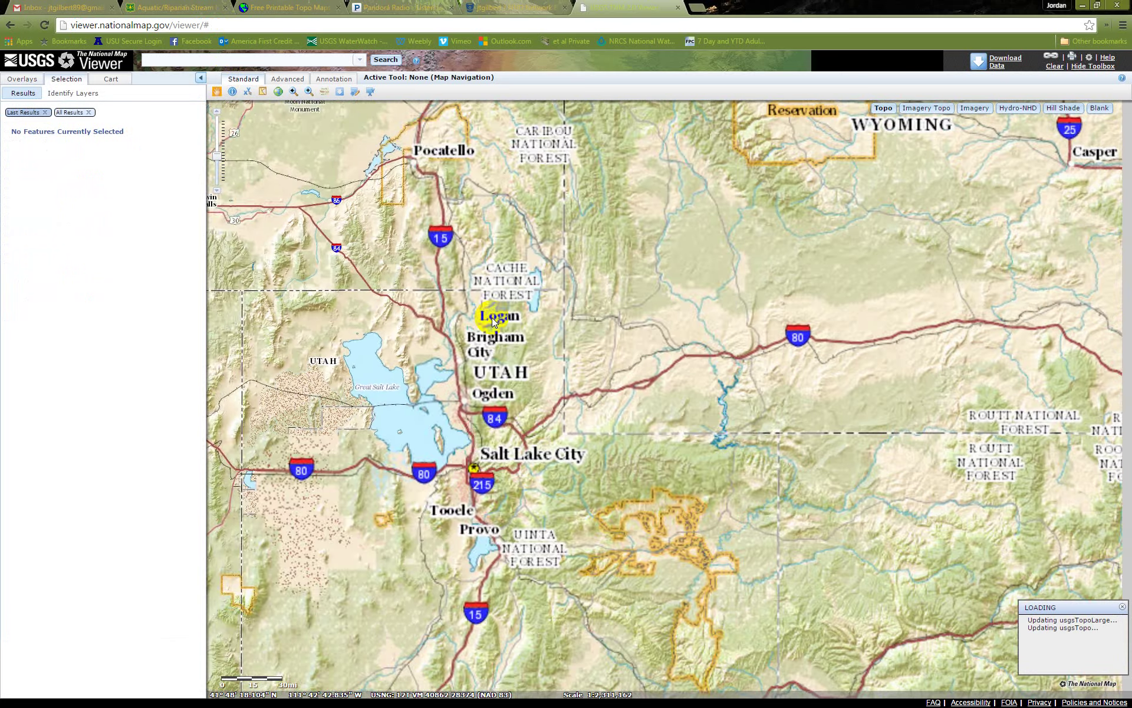
{"action": "scroll", "coordinate": [494, 320], "scroll_direction": "down", "scroll_amount": 1}
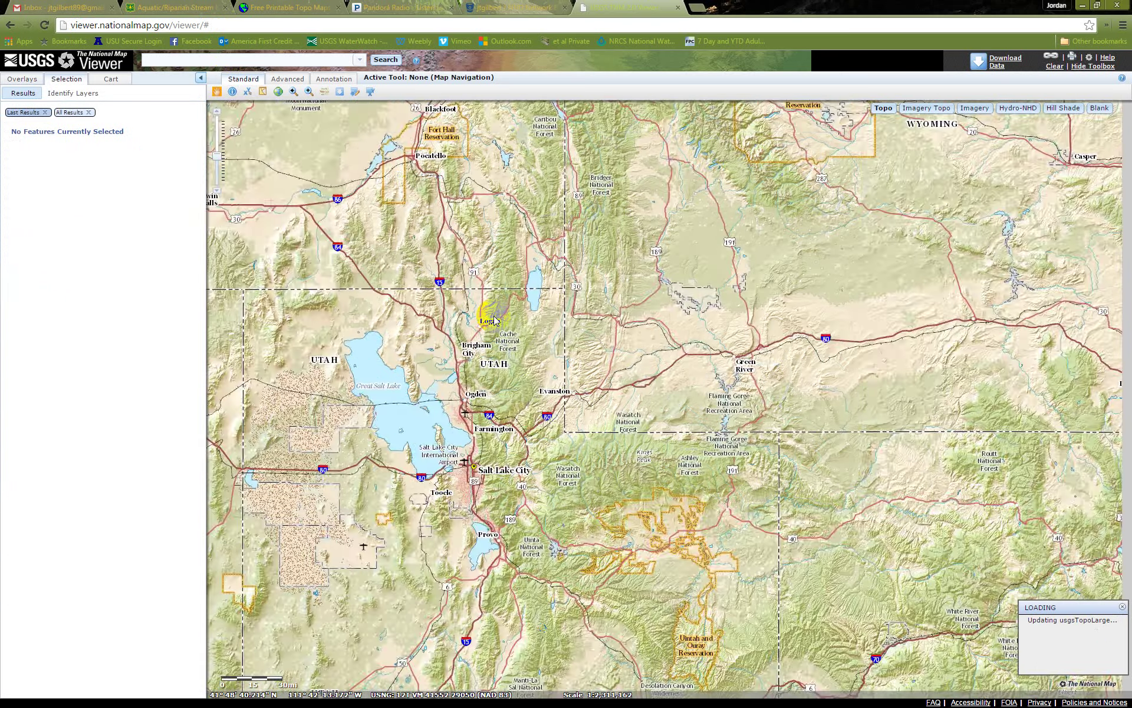
{"action": "double_click", "coordinate": [494, 320]}
{"action": "double_click", "coordinate": [494, 320]}
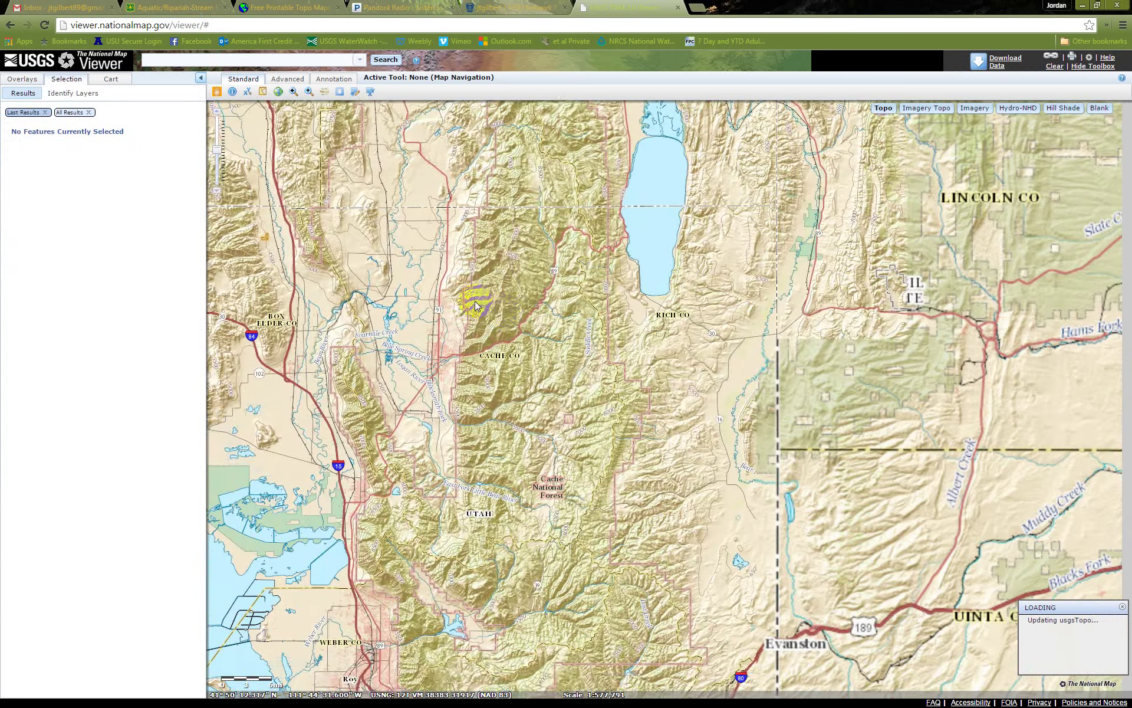
{"action": "left_click_drag", "start_coordinate": [494, 321], "coordinate": [572, 372]}
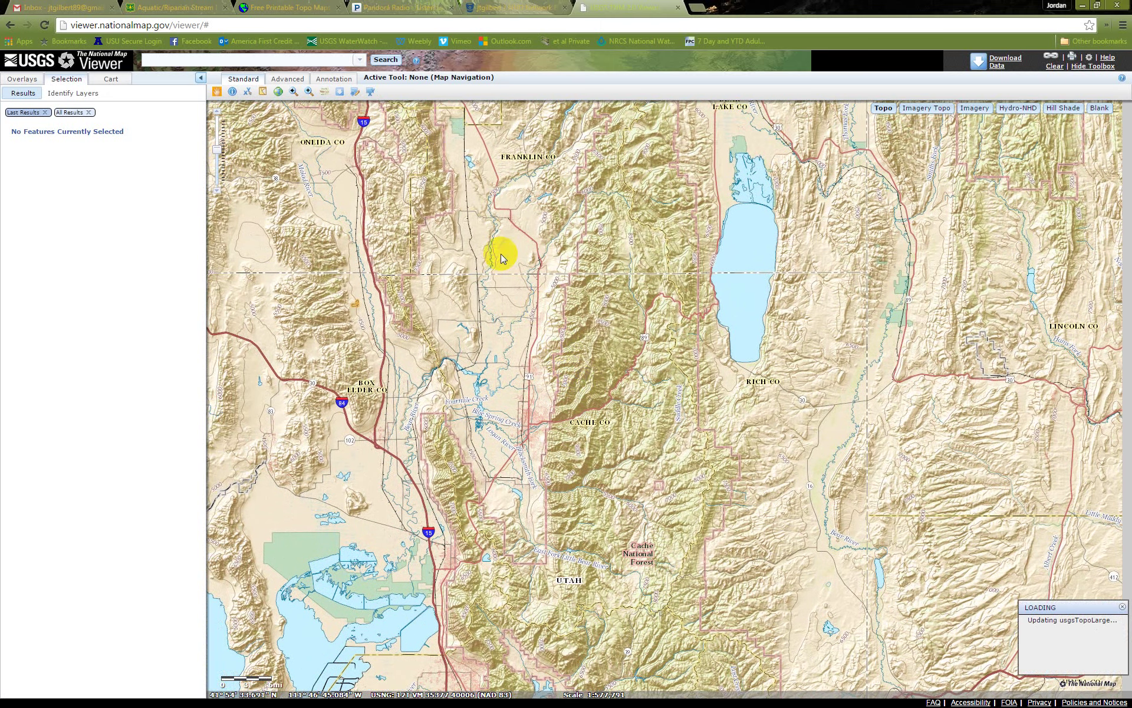
{"action": "left_click", "coordinate": [357, 93]}
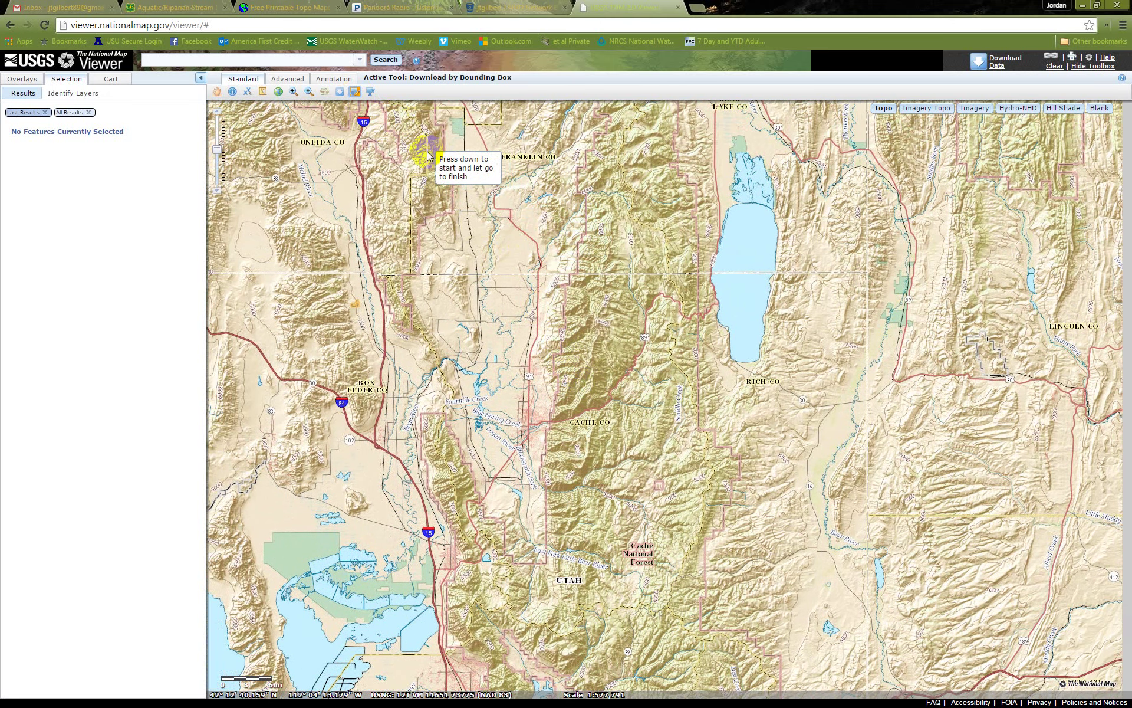
{"action": "mouse_move", "coordinate": [433, 151]}
{"action": "left_mouse_down"}
{"action": "mouse_move", "coordinate": [631, 407]}
{"action": "mouse_move", "coordinate": [688, 583]}
{"action": "left_mouse_up"}
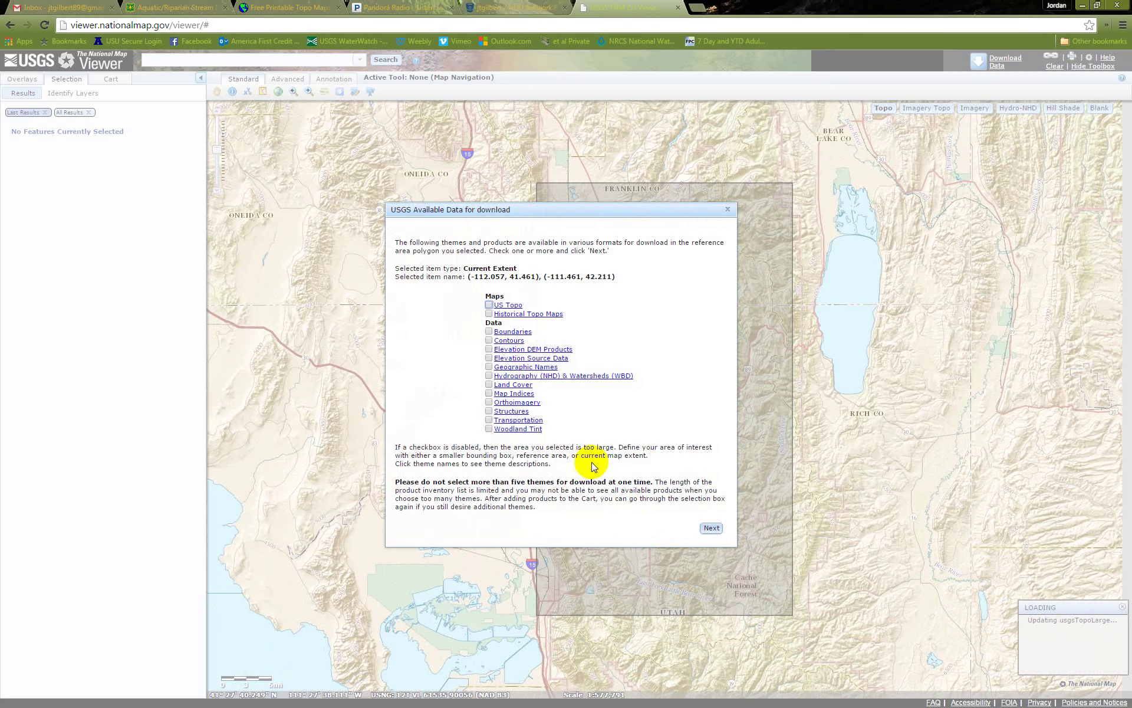
Choose the Hydrography (NHD) & Watersheds (WBD) theme and add the HU8-16010203 subbasin shapefile to the cart.
{"action": "left_click", "coordinate": [490, 377]}
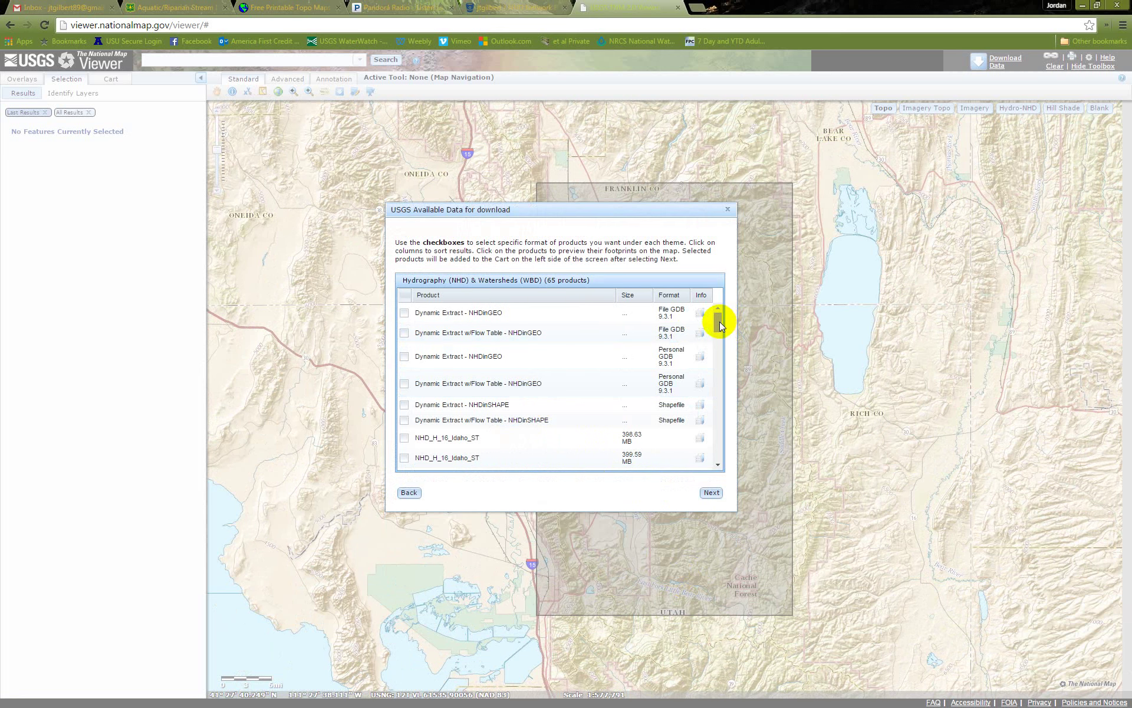
{"action": "left_click_drag", "start_coordinate": [718, 325], "coordinate": [717, 336]}
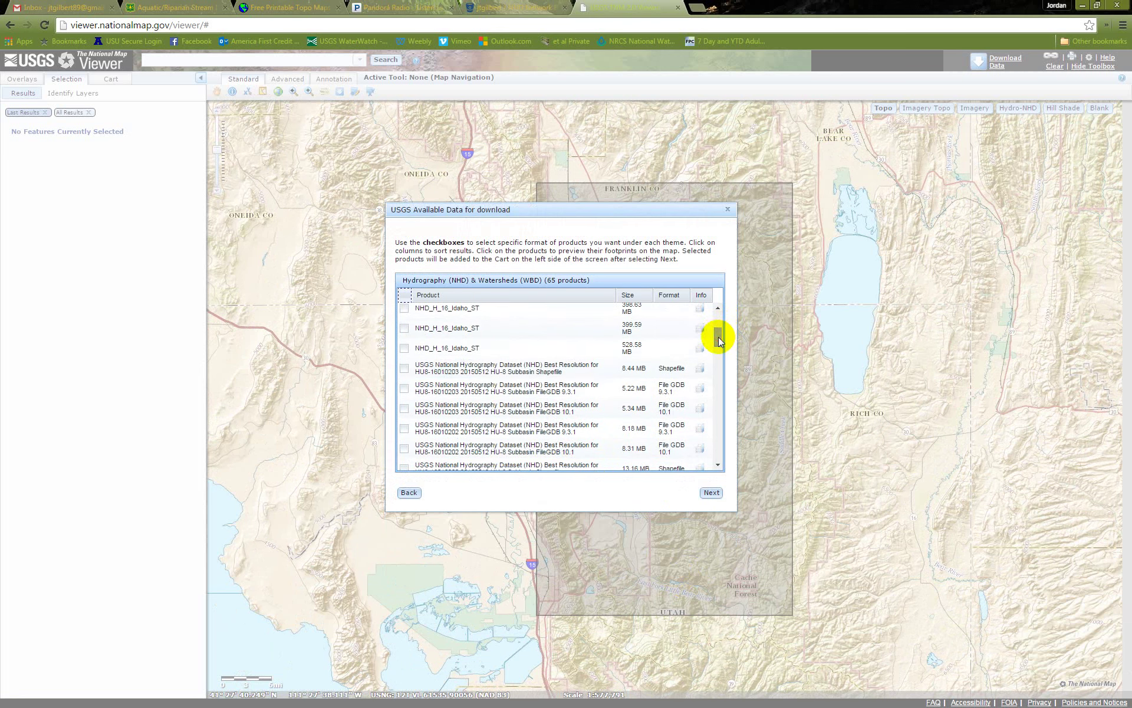
{"action": "left_click", "coordinate": [405, 371]}
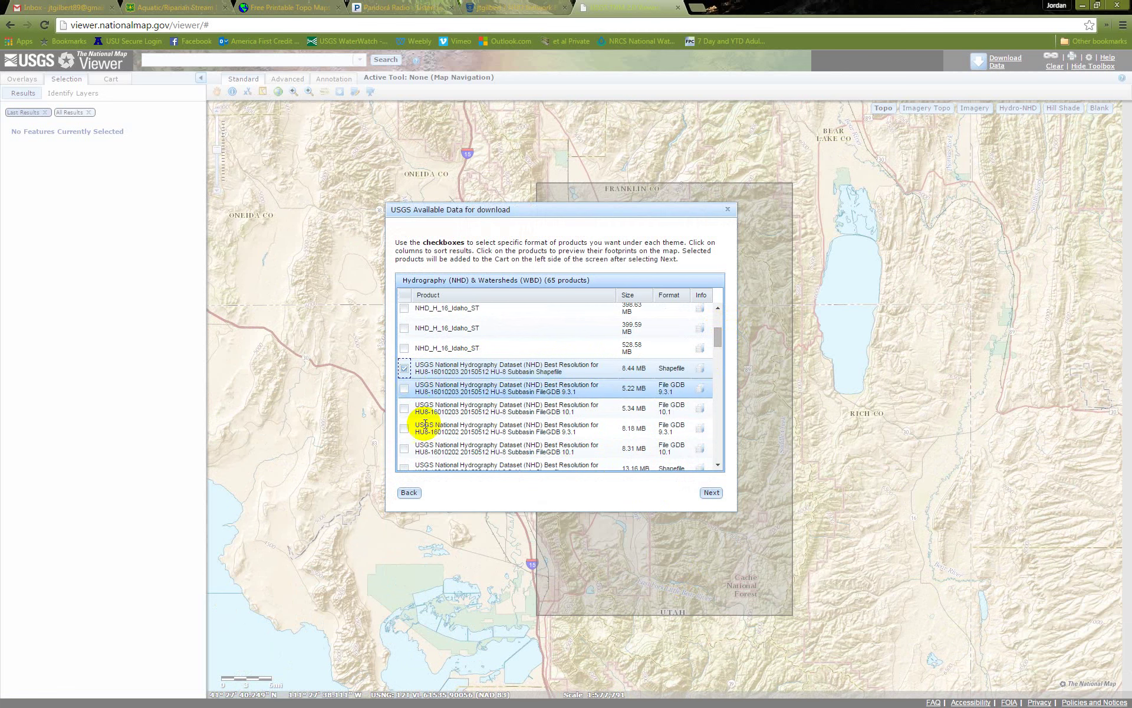
{"action": "left_click", "coordinate": [712, 492]}
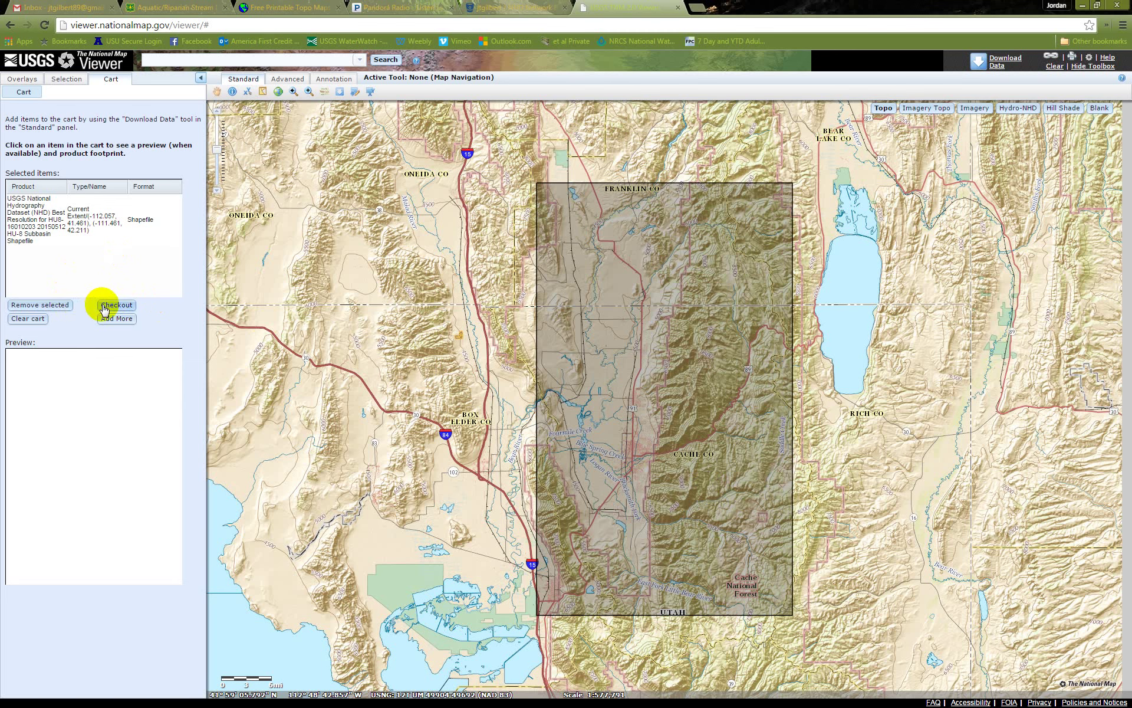
Check out the cart with the recipient's e-mail address, and download the ordered shapefile from the order message in Gmail.
{"action": "left_click", "coordinate": [104, 306]}
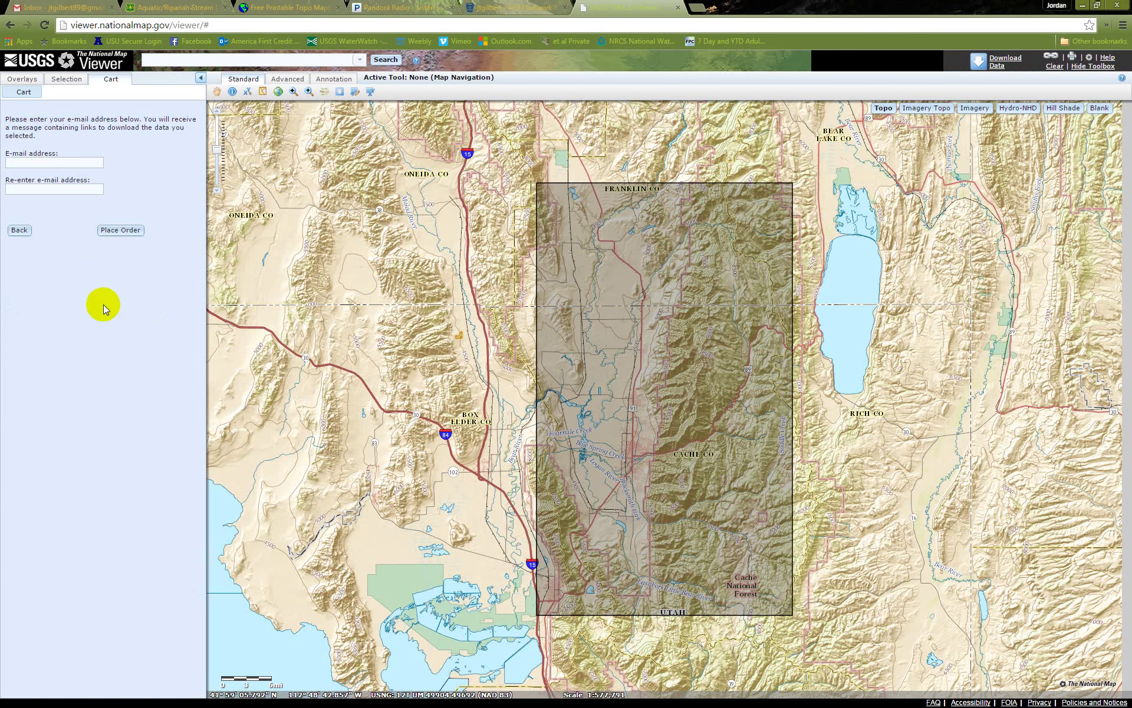
{"action": "left_click", "coordinate": [66, 166]}
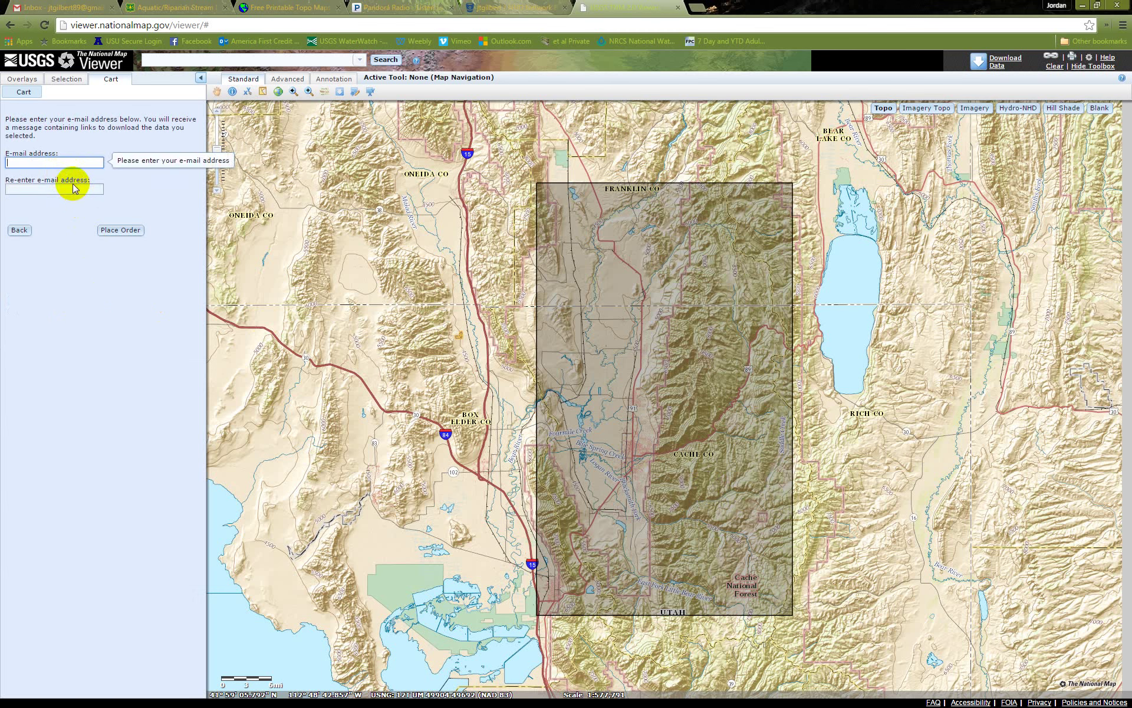
{"action": "left_click", "coordinate": [74, 190]}
{"action": "left_click", "coordinate": [66, 160]}
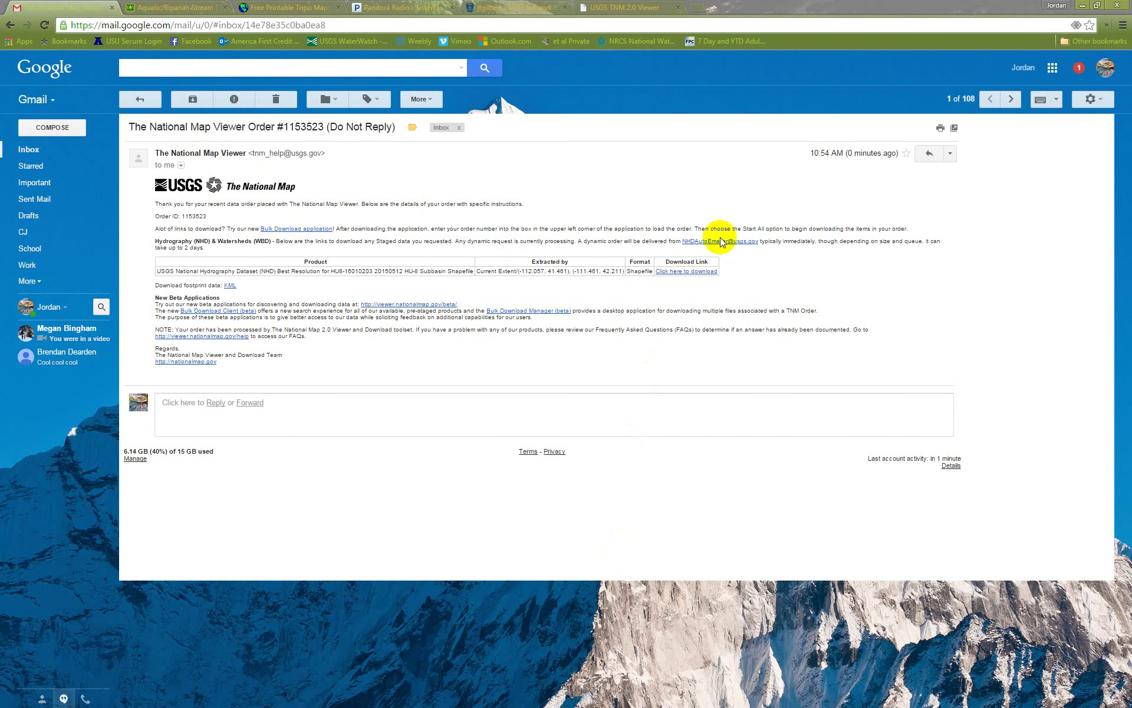
{"action": "left_click", "coordinate": [685, 273]}
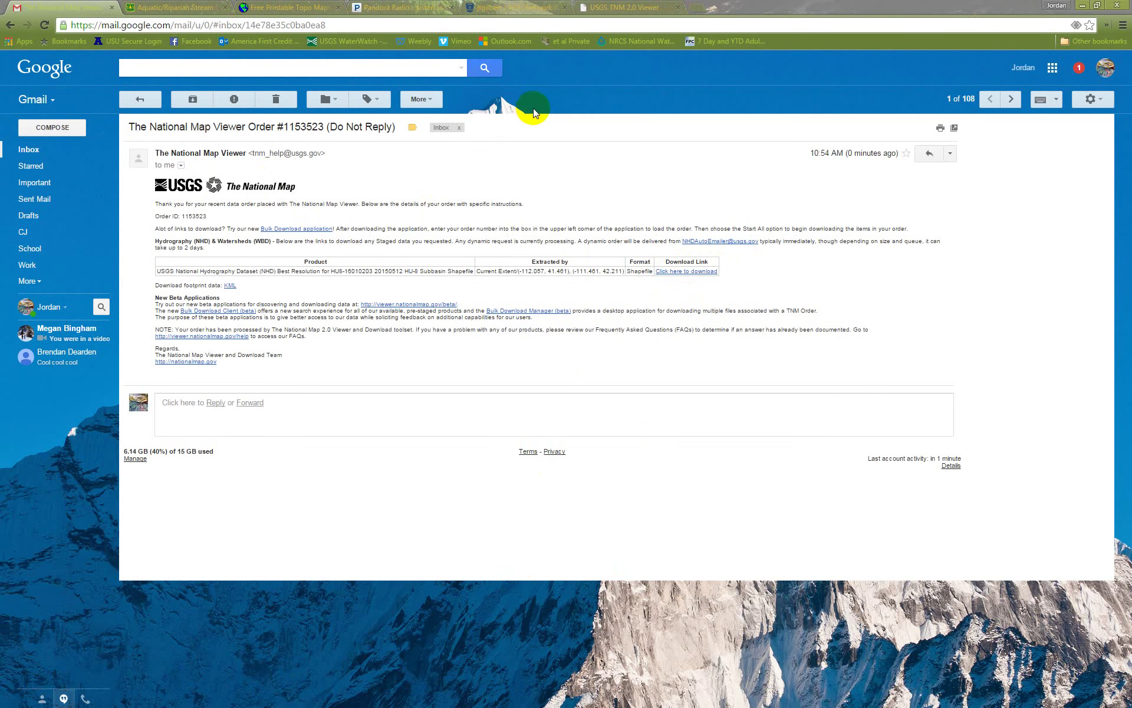
Switch to the NHD Network Builder repository on Bitbucket and download FHC Network Tools.zip.
{"action": "left_click", "coordinate": [515, 8]}
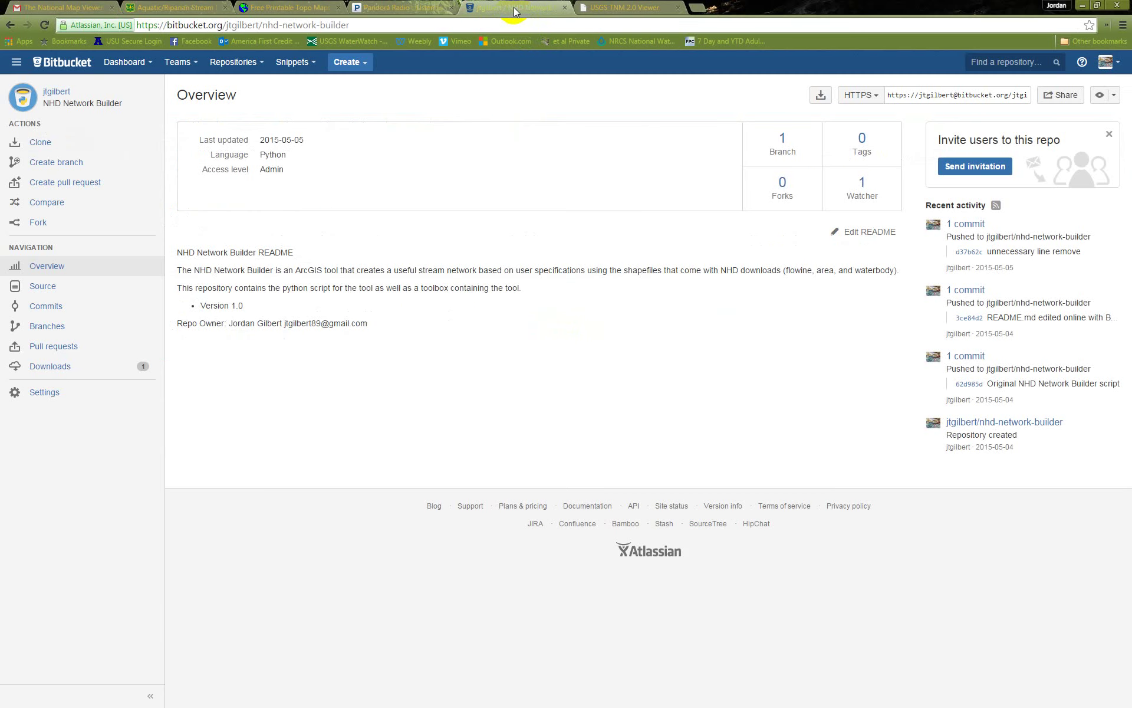
{"action": "left_click", "coordinate": [352, 25]}
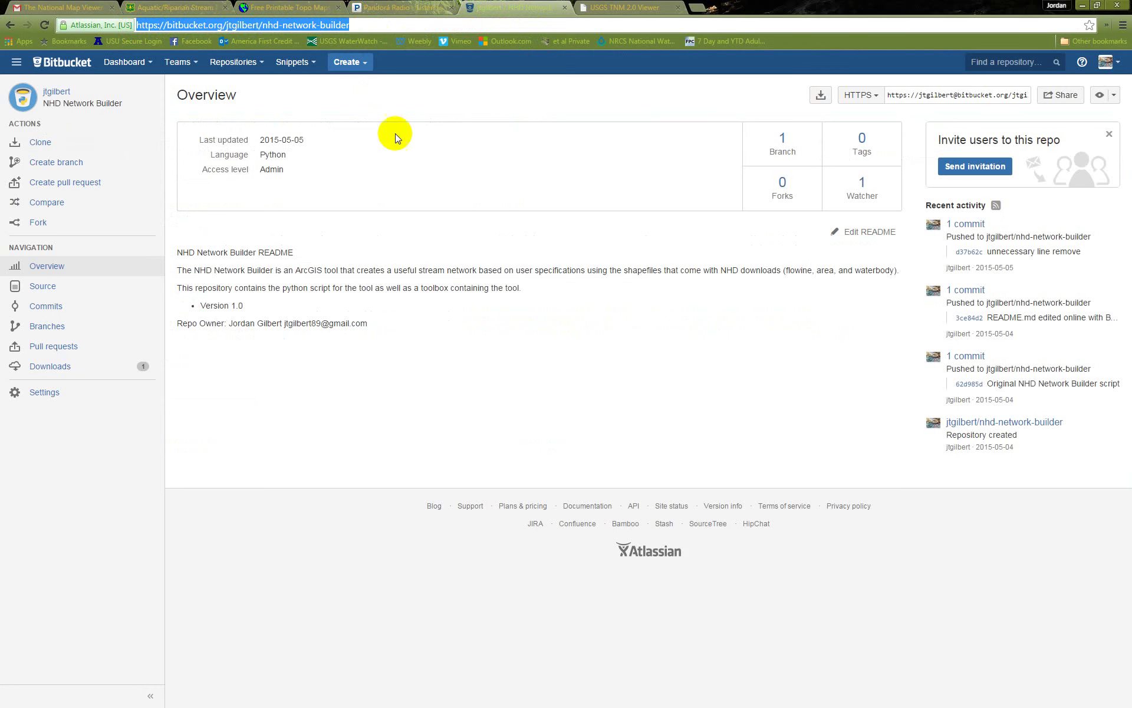
{"action": "left_click", "coordinate": [55, 367]}
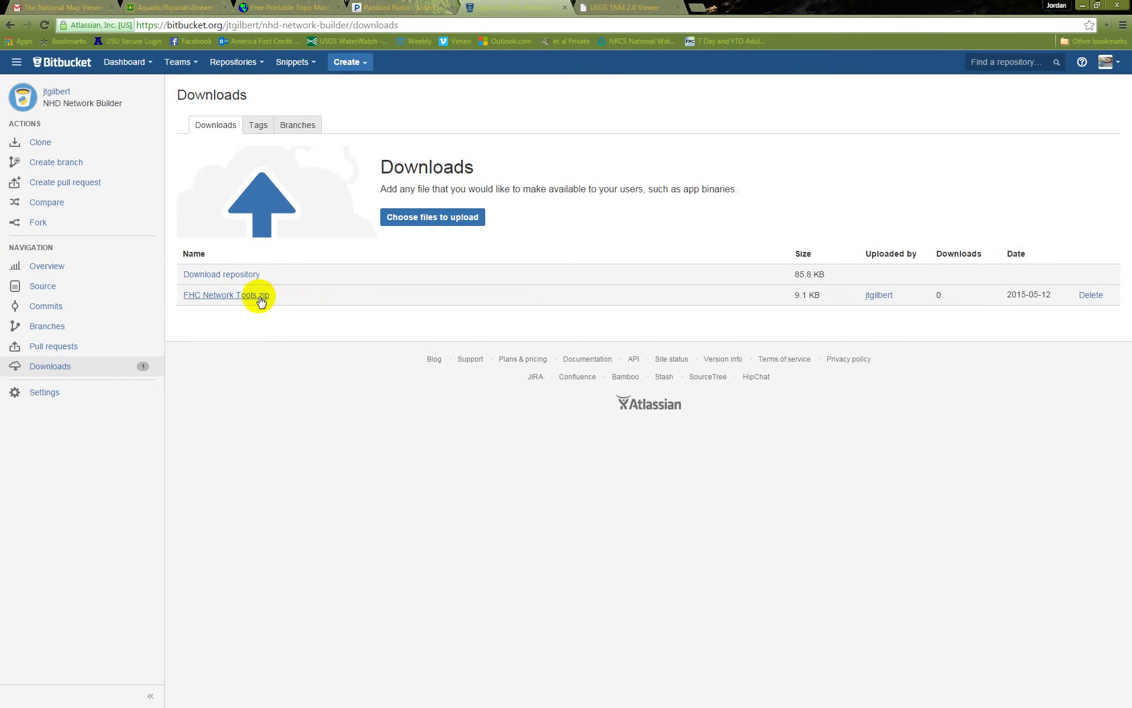
{"action": "left_click", "coordinate": [229, 297]}
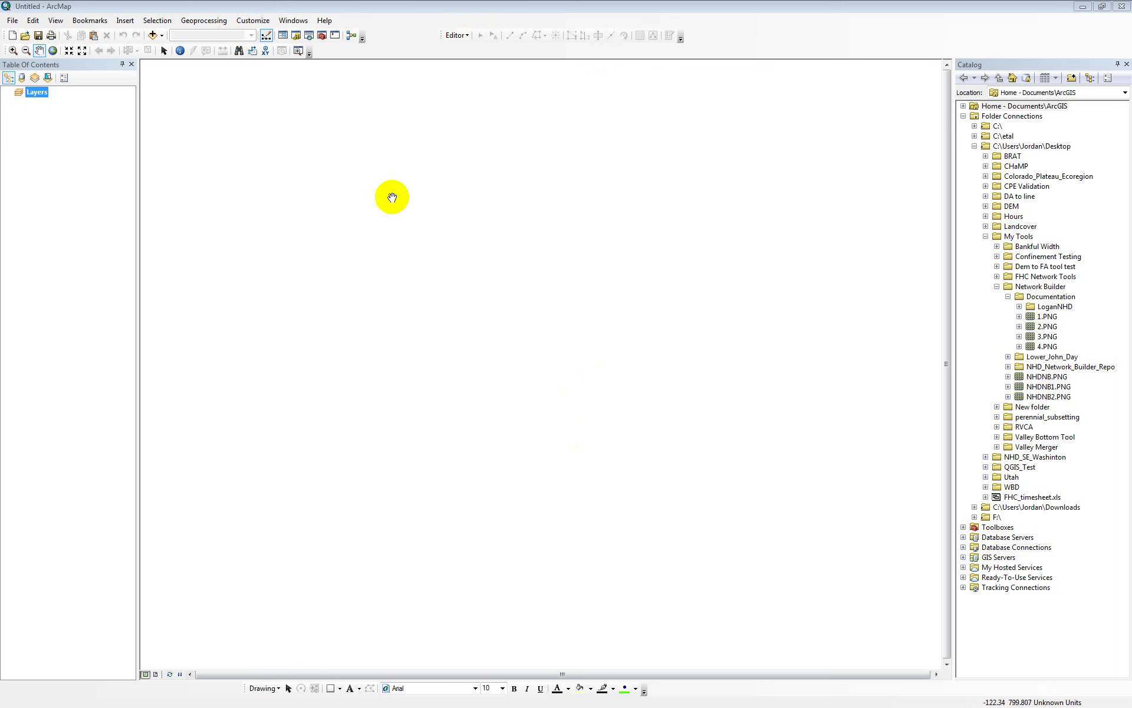
In ArcMap, review the contents of the LoganNHD folder and open ArcToolbox as a floating window over the map.
{"action": "left_click", "coordinate": [1020, 308]}
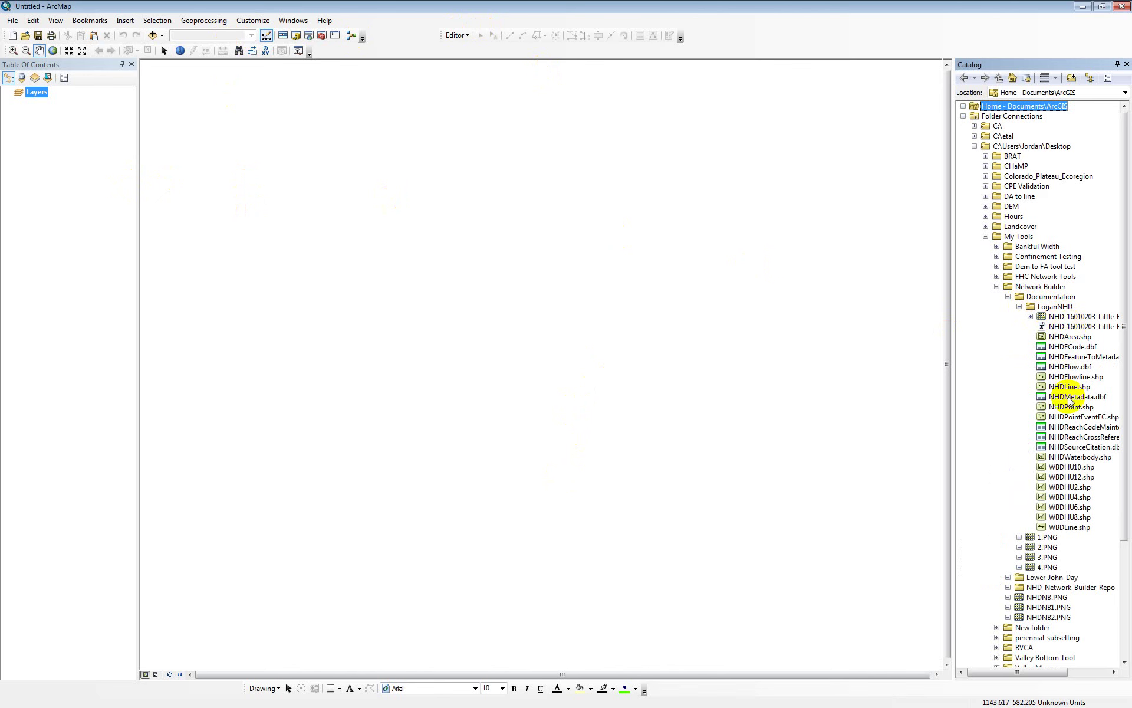
{"action": "left_click", "coordinate": [1020, 307]}
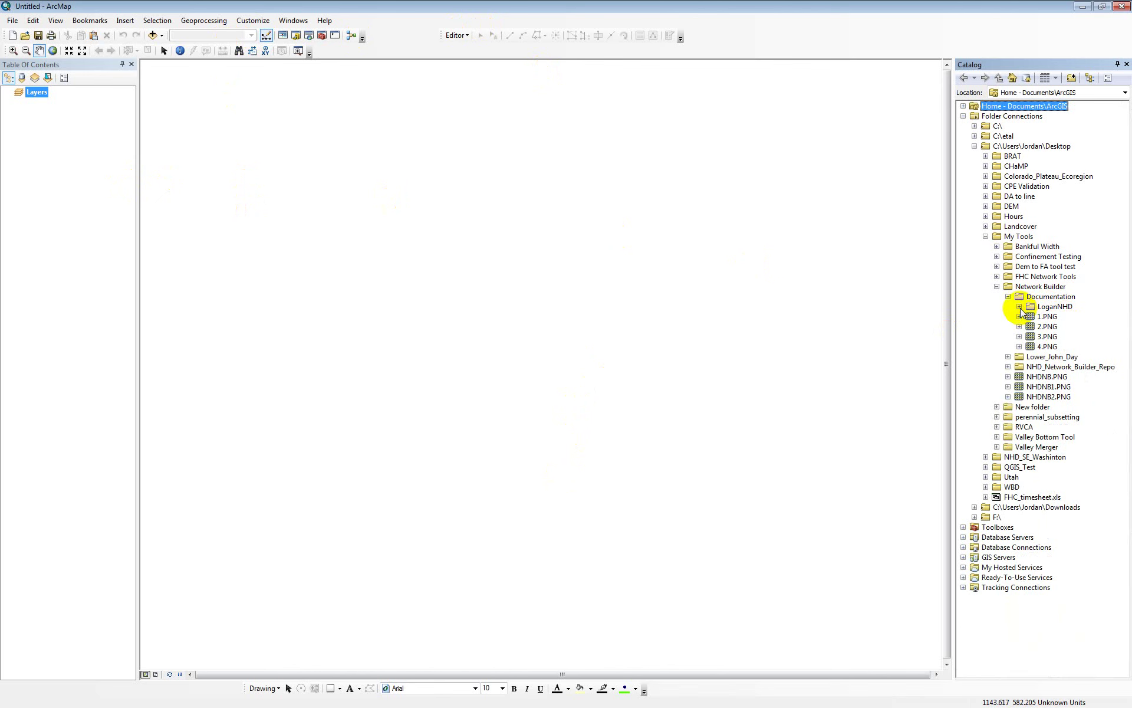
{"action": "left_click", "coordinate": [322, 37]}
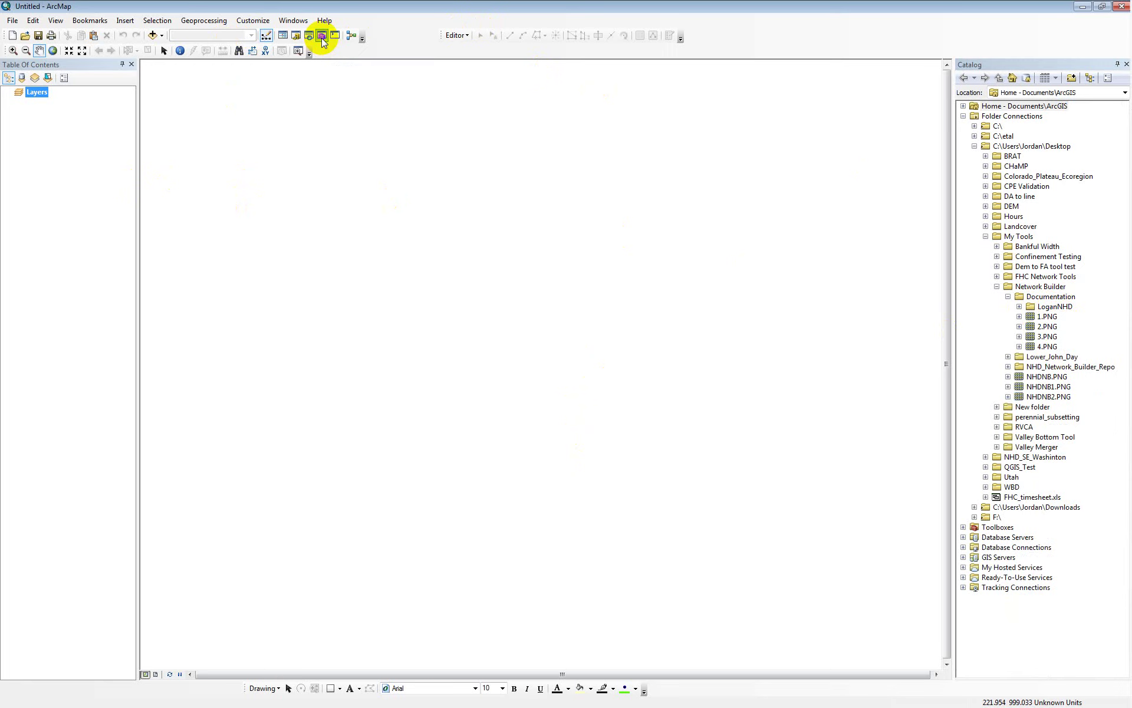
{"action": "left_click_drag", "start_coordinate": [925, 22], "coordinate": [358, 42]}
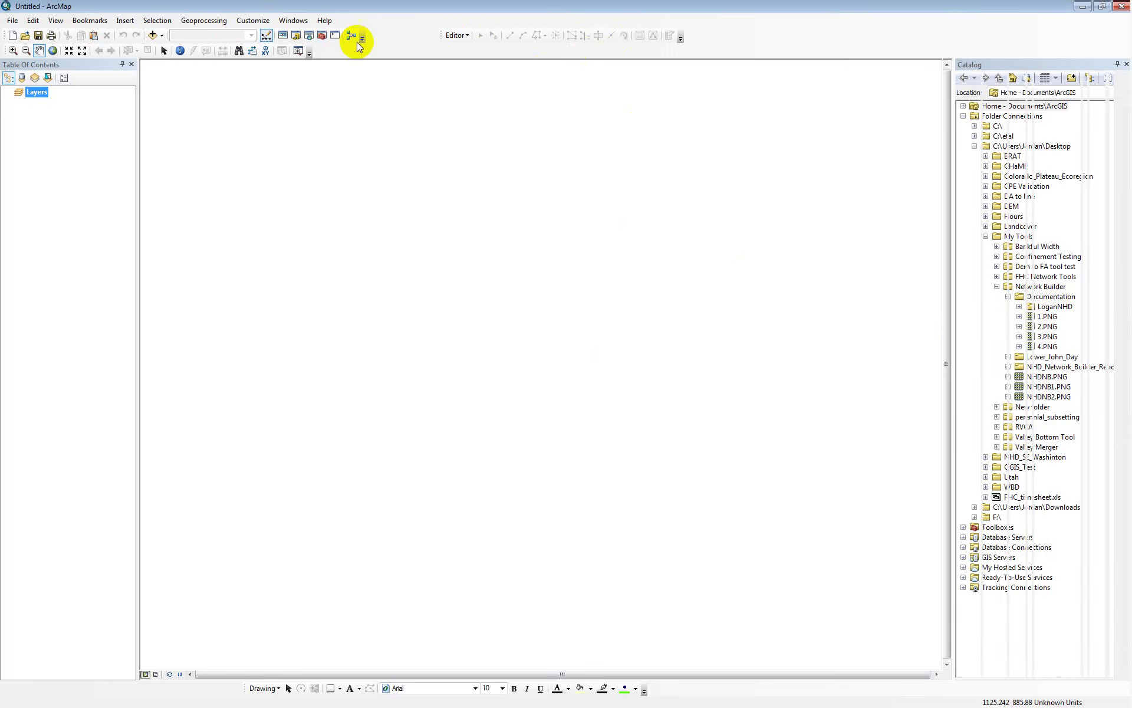
{"action": "double_click", "coordinate": [720, 39]}
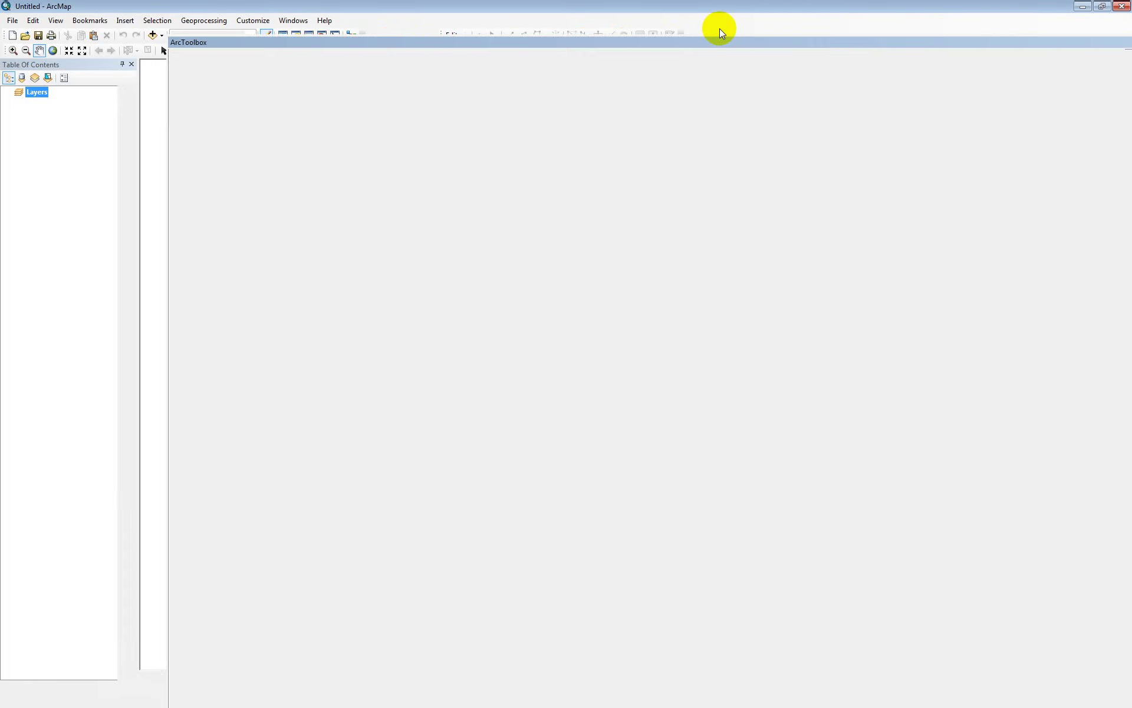
{"action": "left_click_drag", "start_coordinate": [1120, 115], "coordinate": [139, 56]}
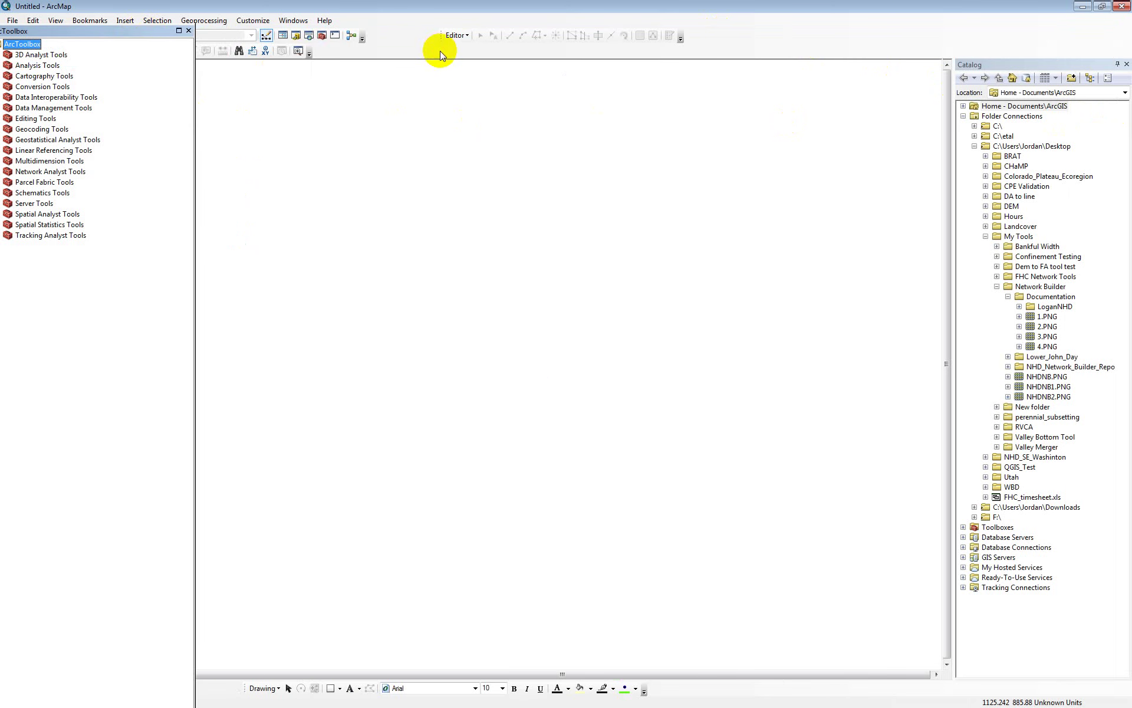
Add the FHC Network Tools.tbx toolbox from the FHC Network Tools folder to ArcToolbox.
{"action": "right_click", "coordinate": [410, 304]}
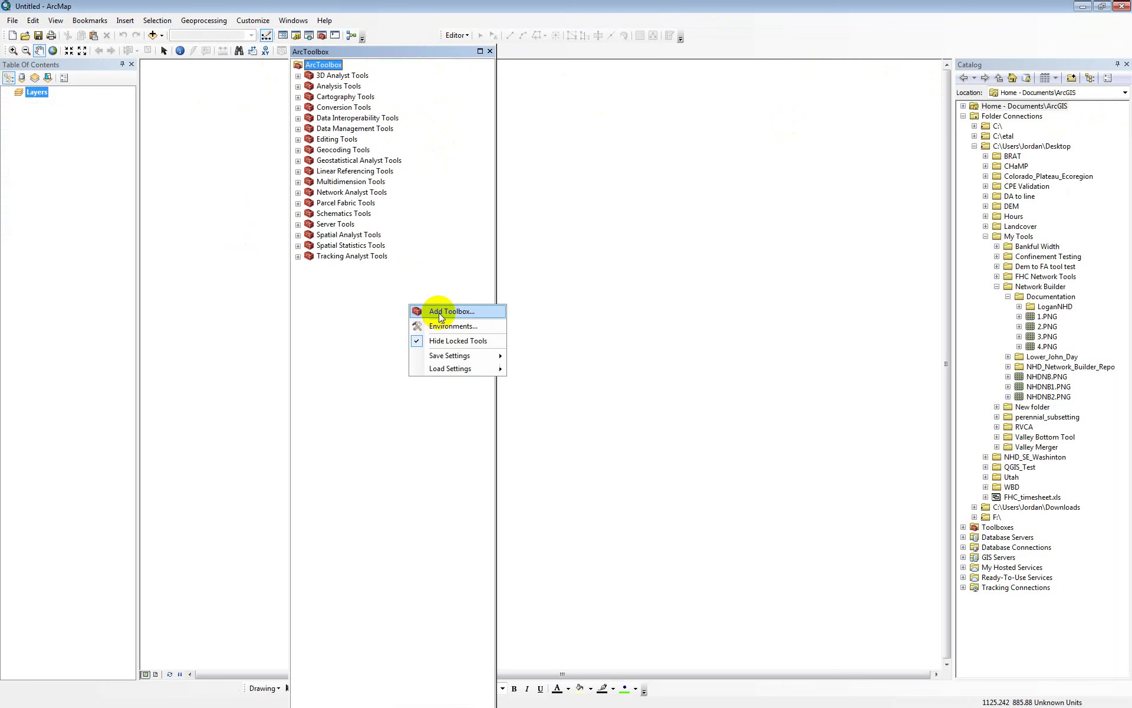
{"action": "left_click", "coordinate": [433, 313]}
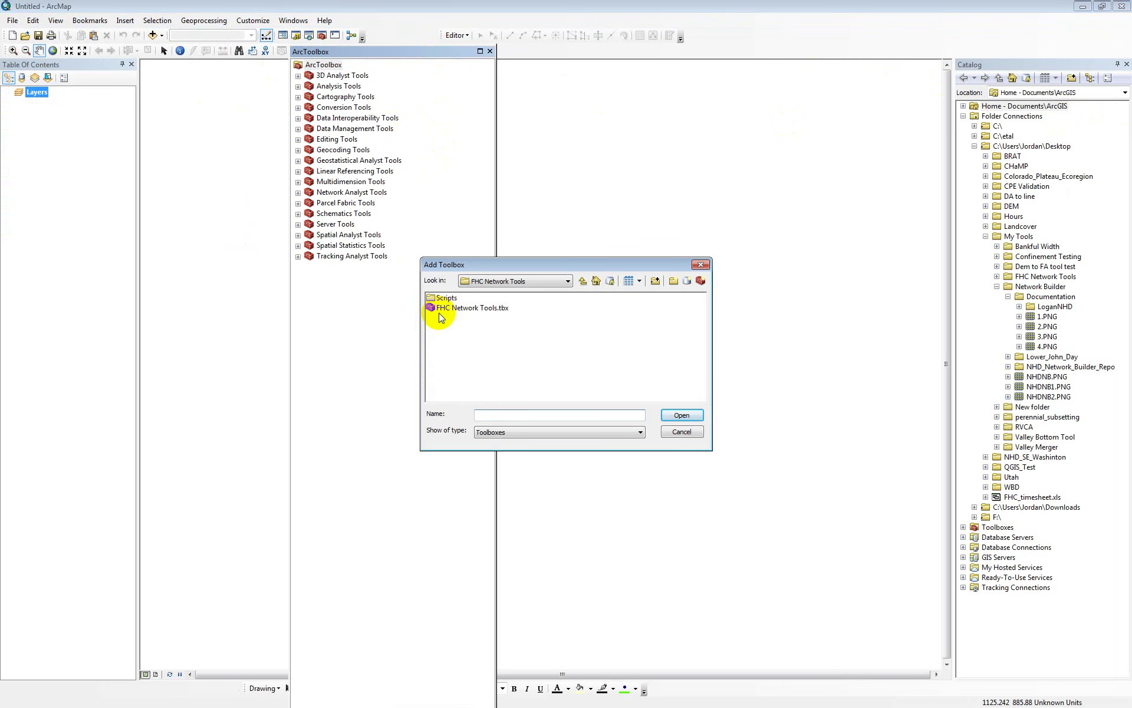
{"action": "left_click", "coordinate": [582, 280]}
{"action": "double_click", "coordinate": [456, 328]}
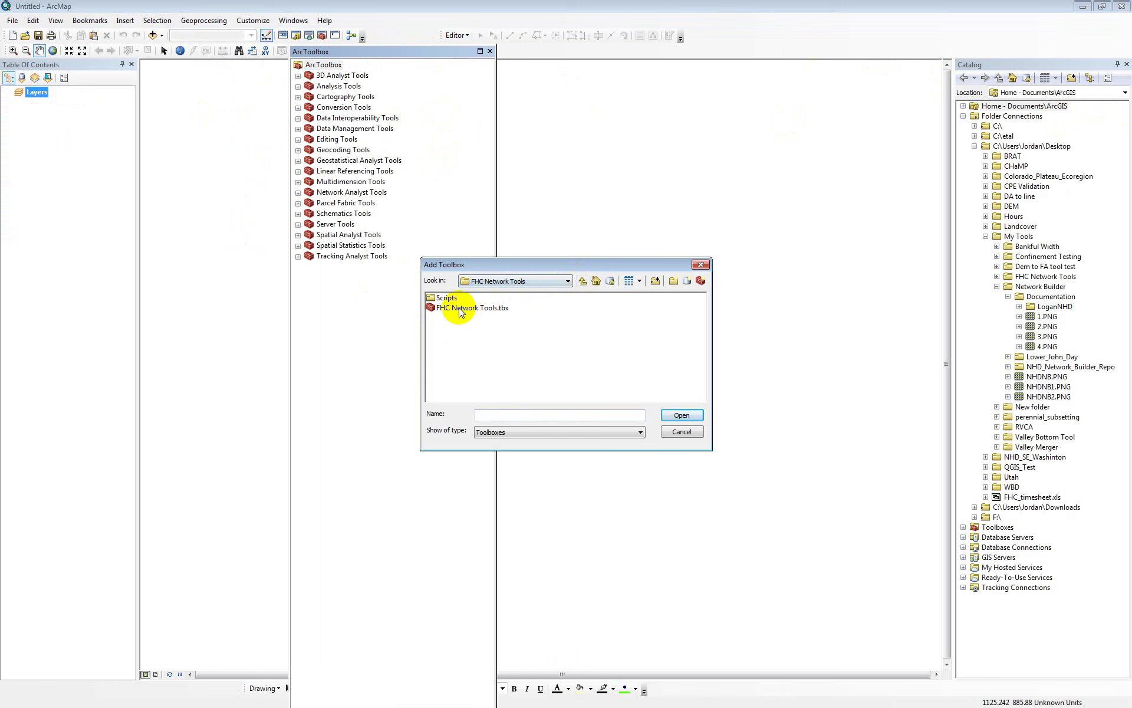
{"action": "left_click", "coordinate": [459, 308]}
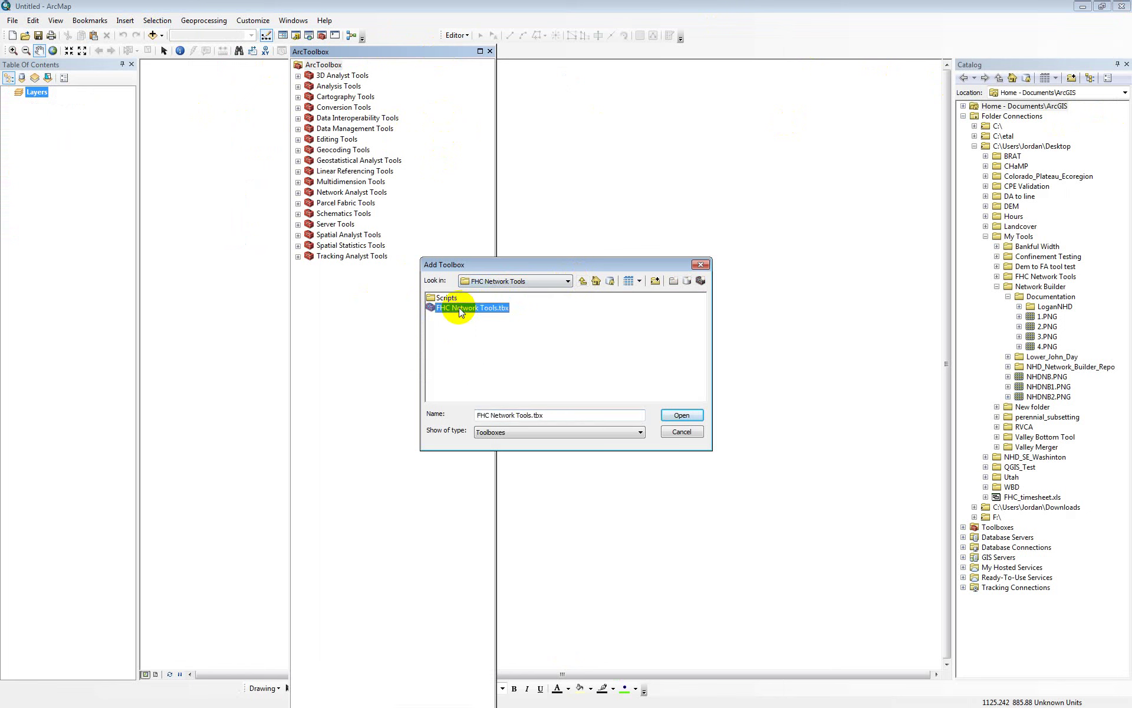
{"action": "left_click", "coordinate": [681, 415]}
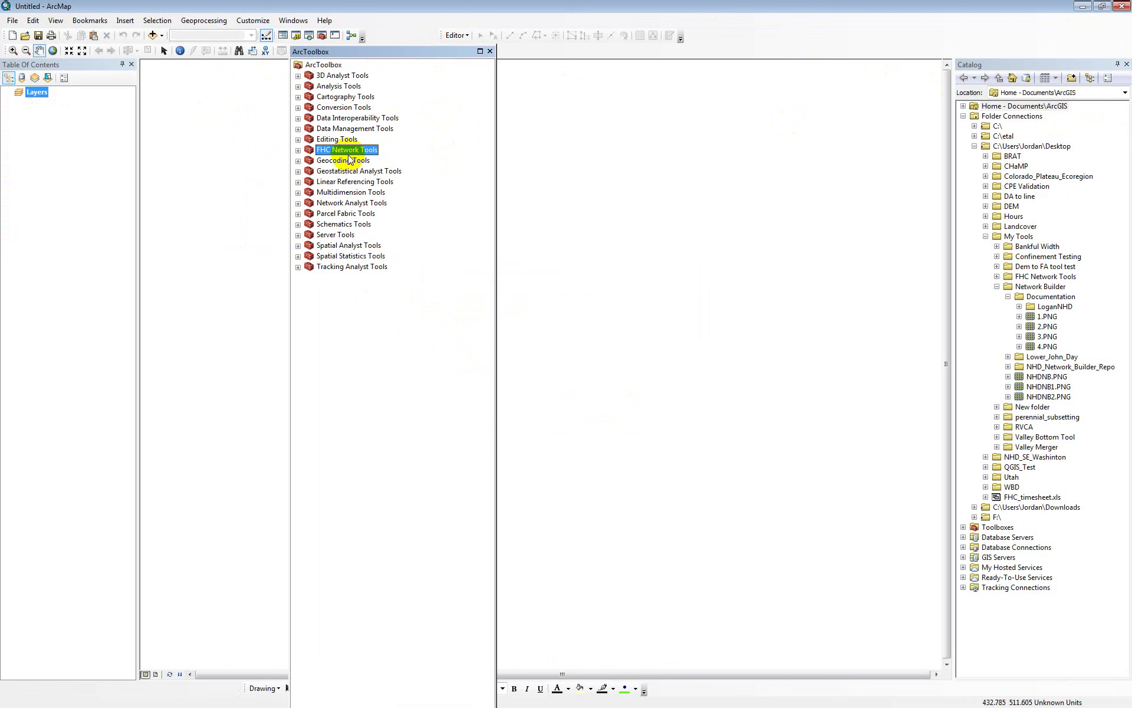
Open the NHD Network Builder tool from FHC Network Tools and set its workspace to My Tools\Network Builder\Documentation.
{"action": "left_click", "coordinate": [297, 151]}
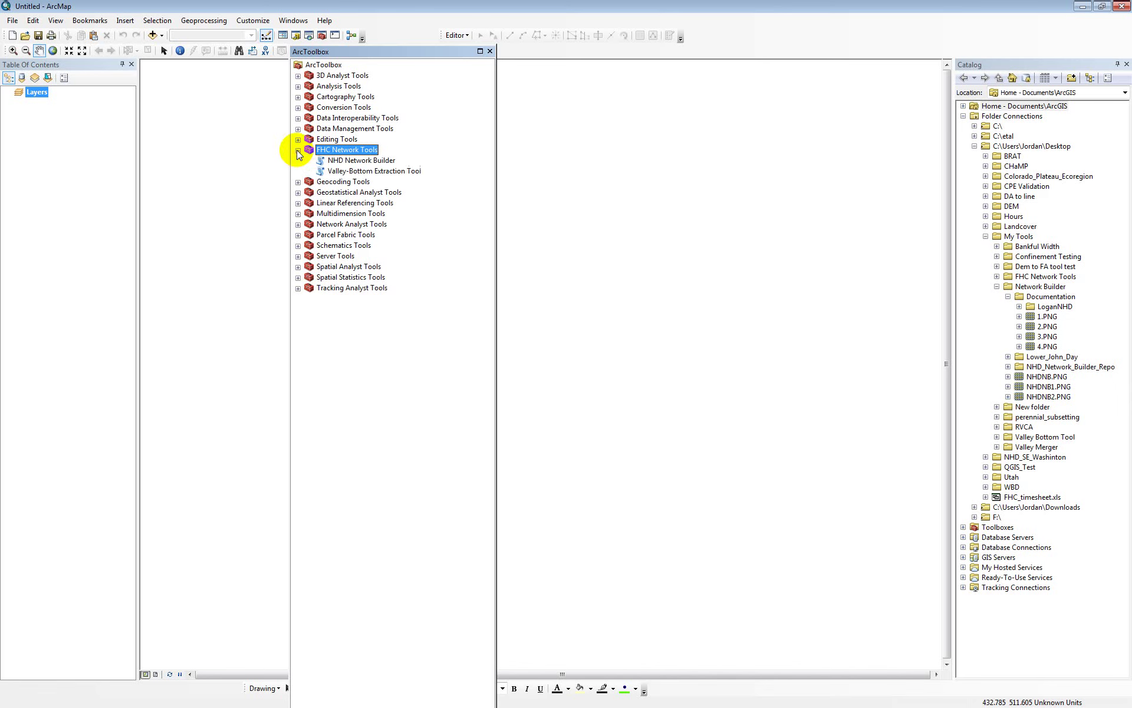
{"action": "double_click", "coordinate": [345, 160]}
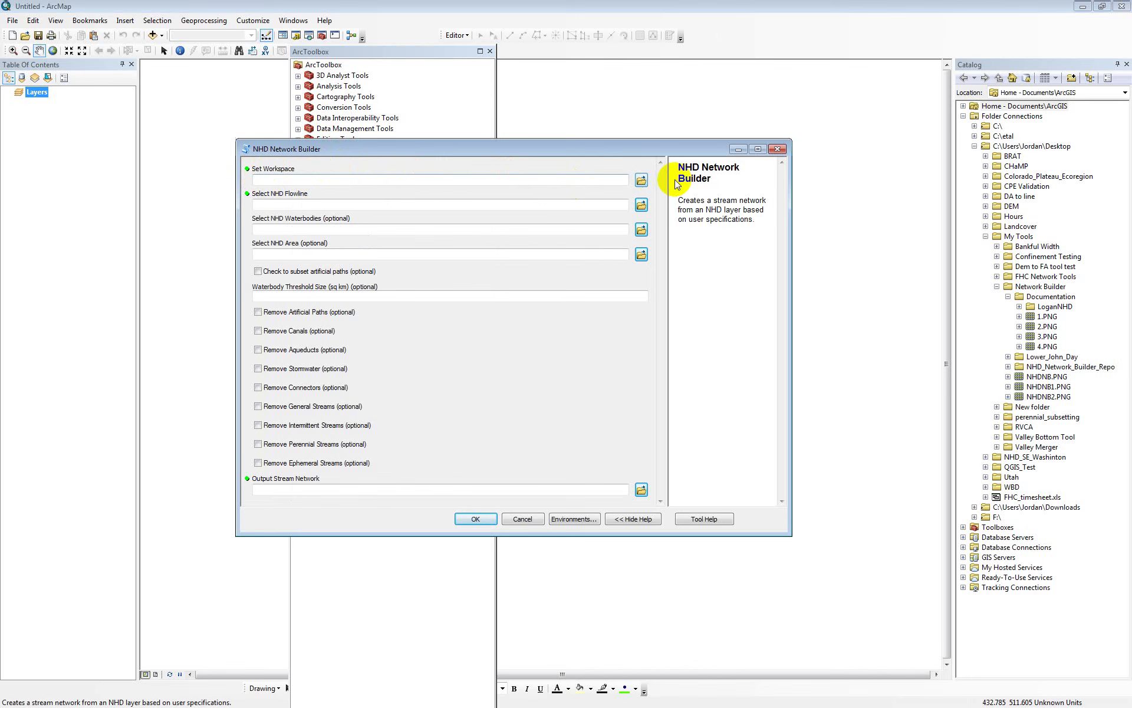
{"action": "left_click", "coordinate": [641, 181]}
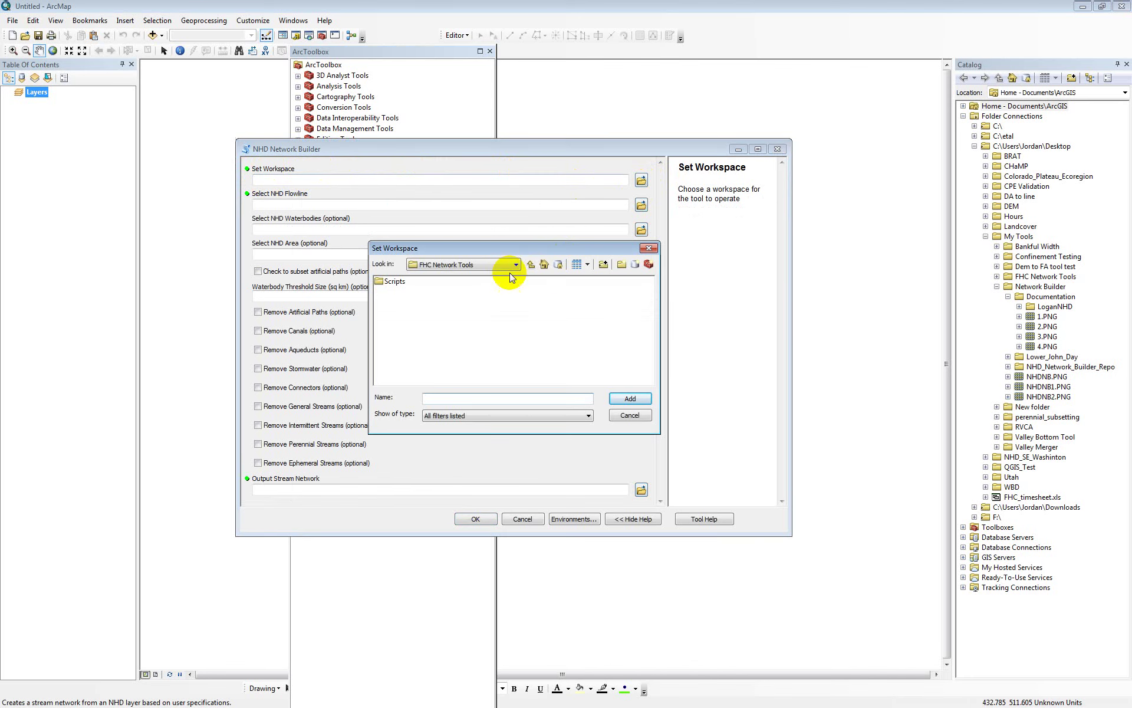
{"action": "left_click", "coordinate": [529, 264]}
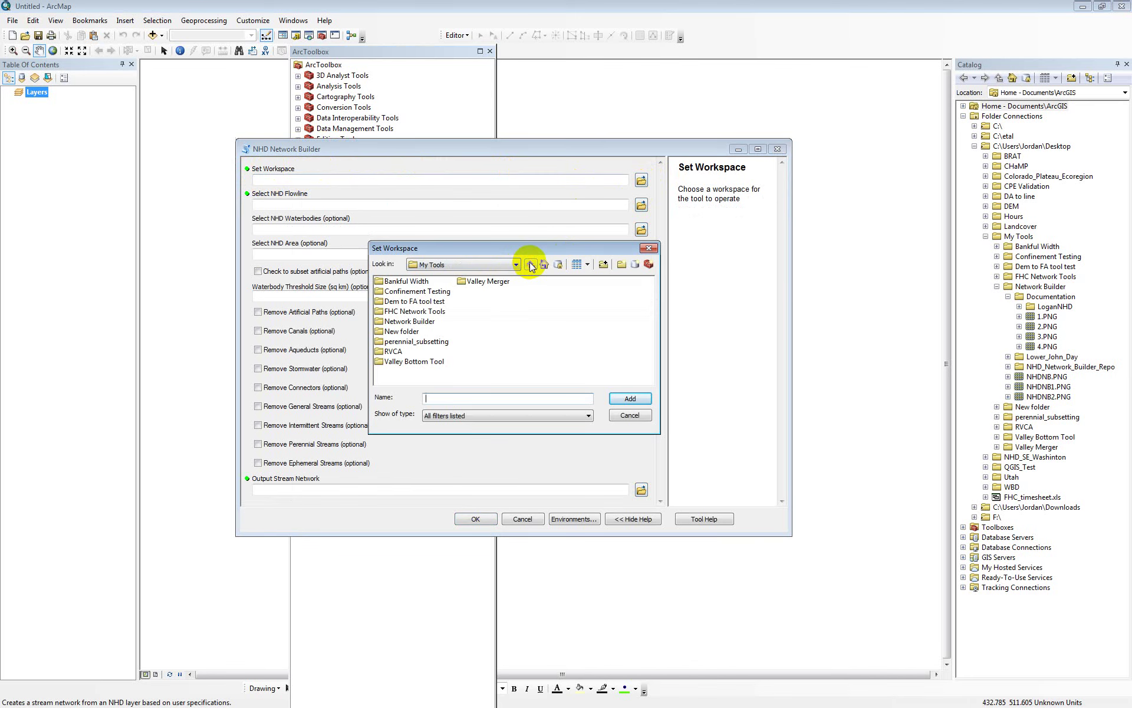
{"action": "double_click", "coordinate": [416, 321]}
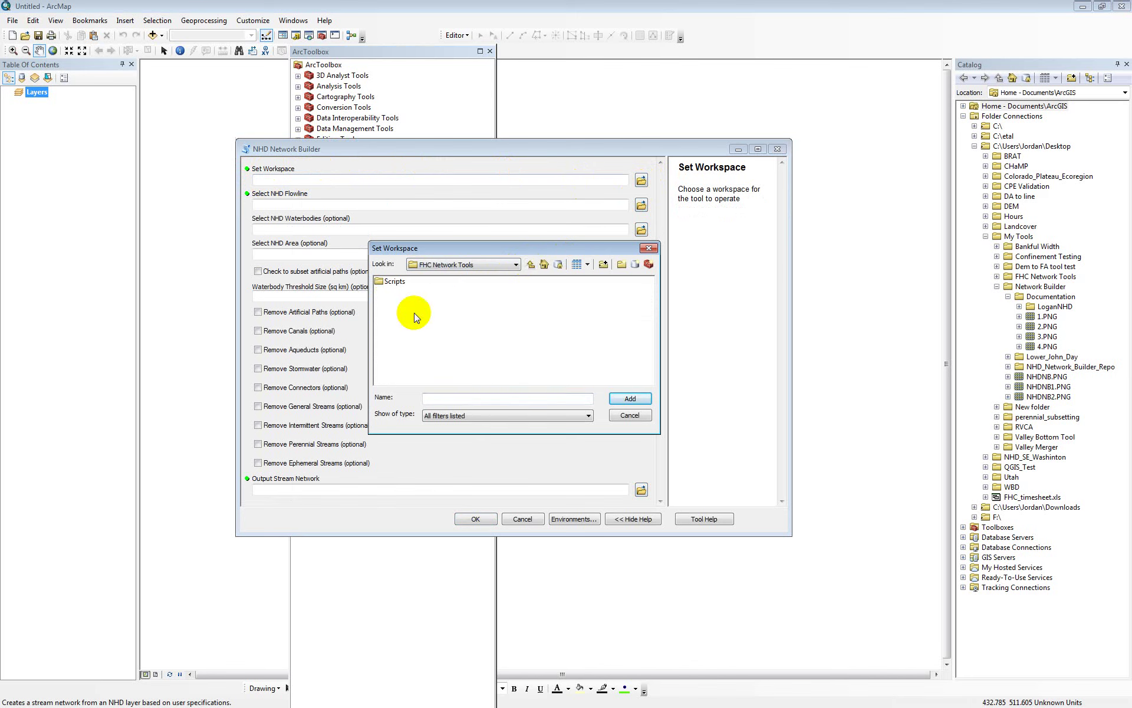
{"action": "left_click", "coordinate": [529, 265]}
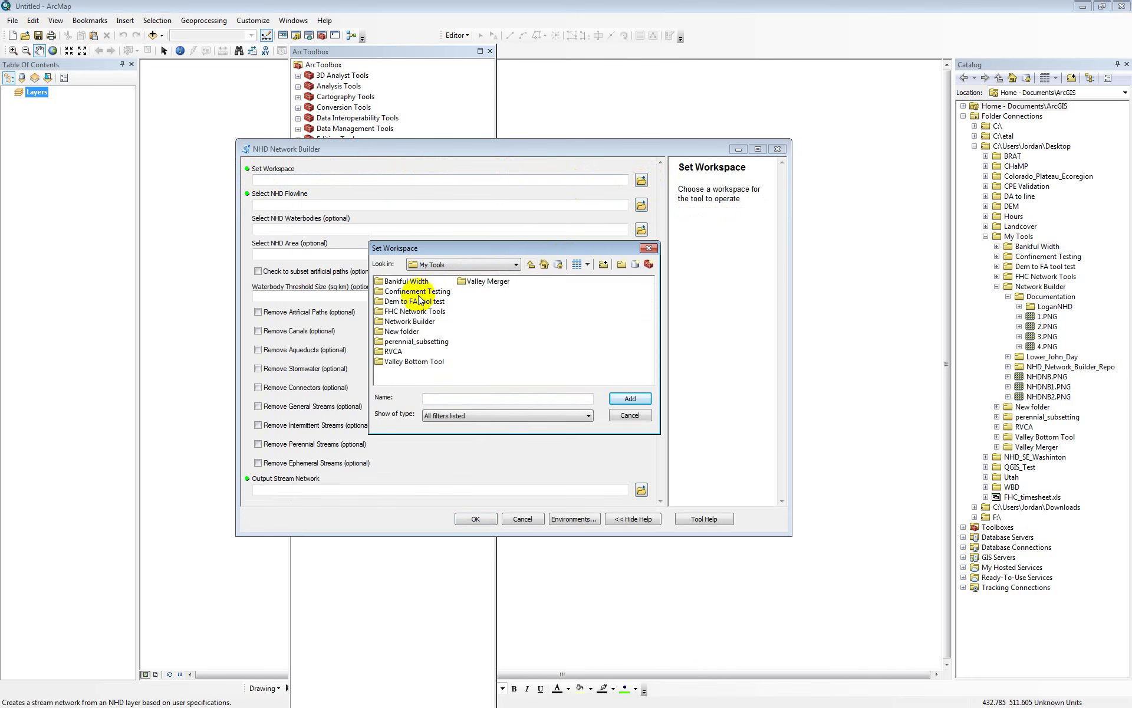
{"action": "left_click", "coordinate": [417, 322]}
{"action": "double_click", "coordinate": [416, 322]}
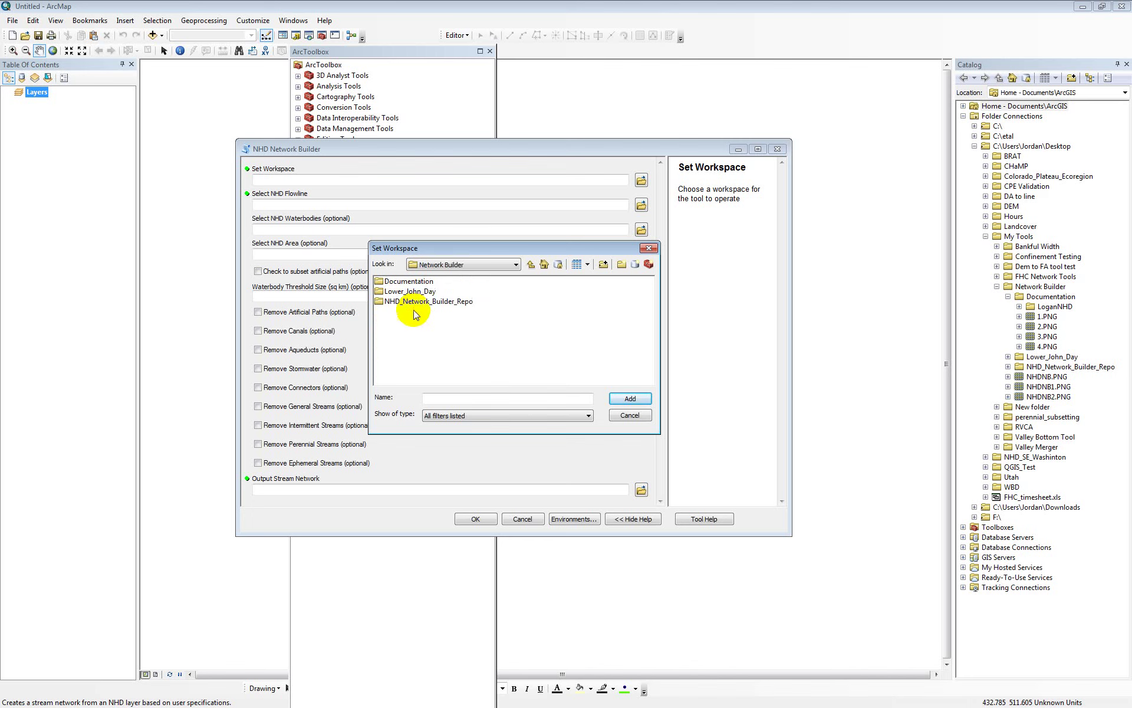
{"action": "left_click", "coordinate": [409, 281]}
{"action": "left_click", "coordinate": [626, 399]}
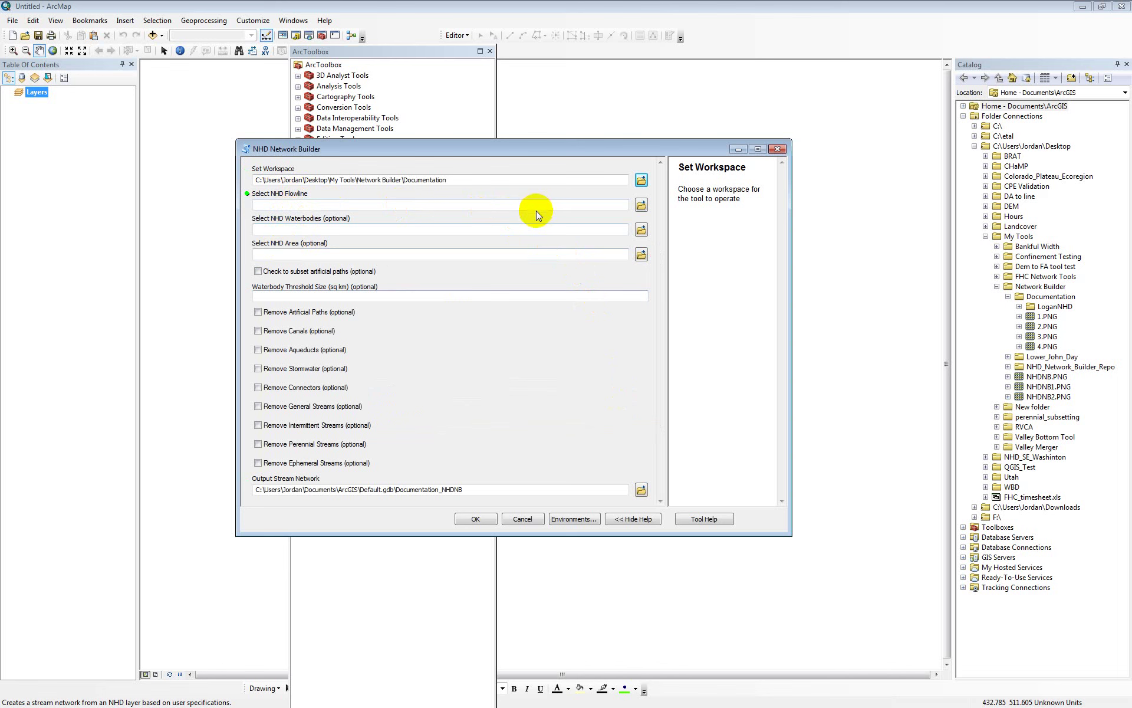
Set the NHD Flowline input to NHDFlowline.shp from the LoganNHD folder inside Documentation.
{"action": "left_click", "coordinate": [641, 204]}
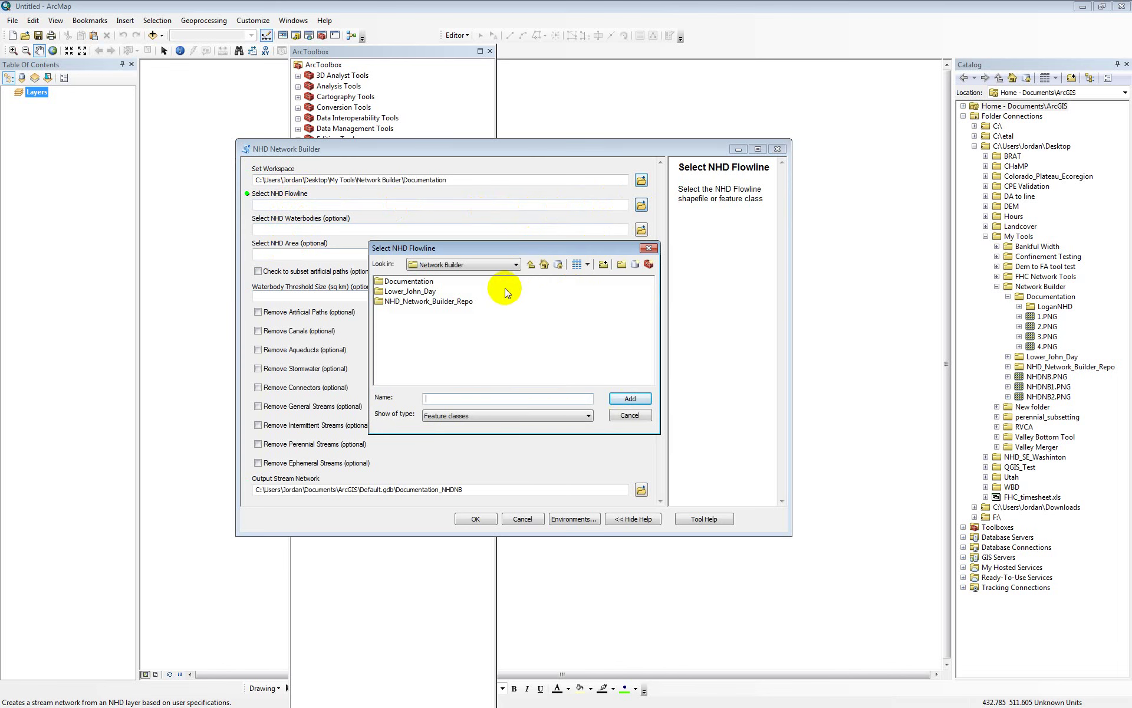
{"action": "double_click", "coordinate": [411, 283]}
{"action": "double_click", "coordinate": [411, 283]}
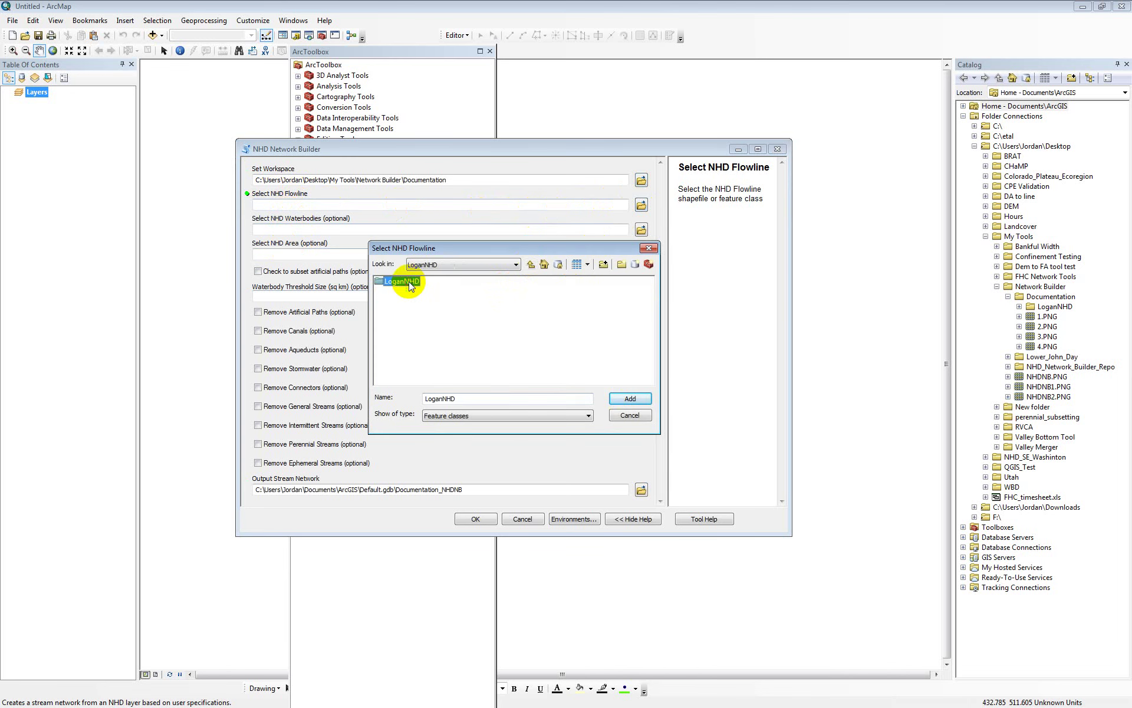
{"action": "left_click", "coordinate": [411, 290]}
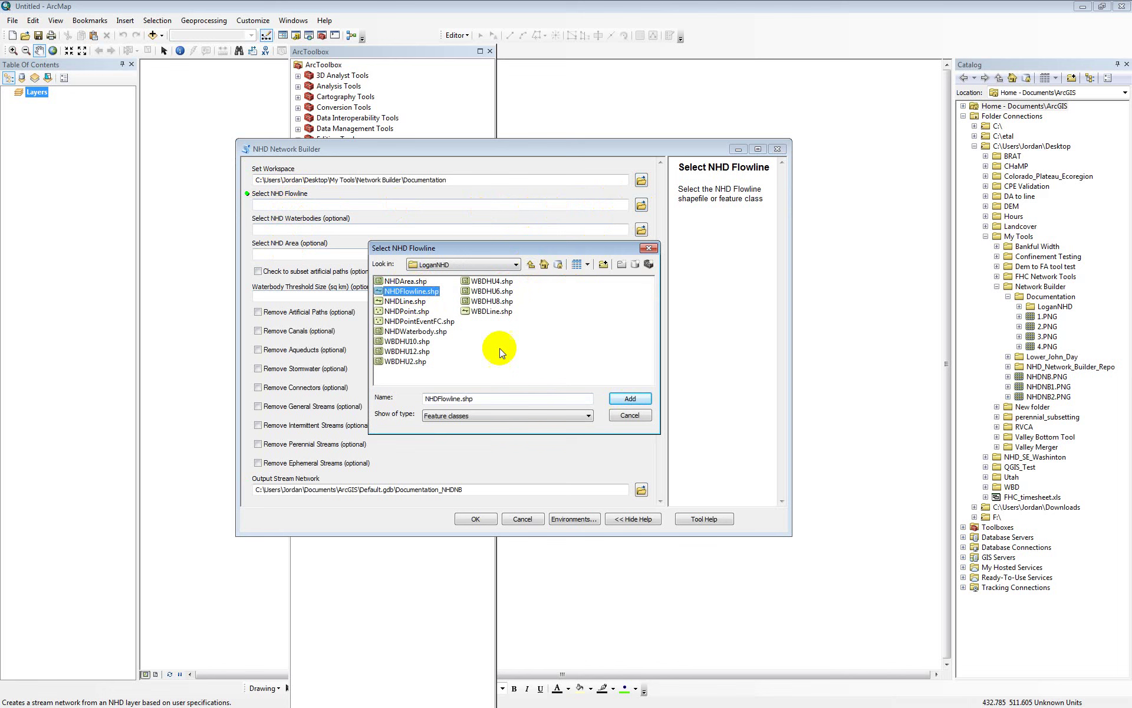
{"action": "left_click", "coordinate": [629, 399]}
Set the NHD Waterbodies input to NHDWaterbody.shp and the NHD Area input to NHDArea.shp from the LoganNHD folder.
{"action": "left_click", "coordinate": [640, 230]}
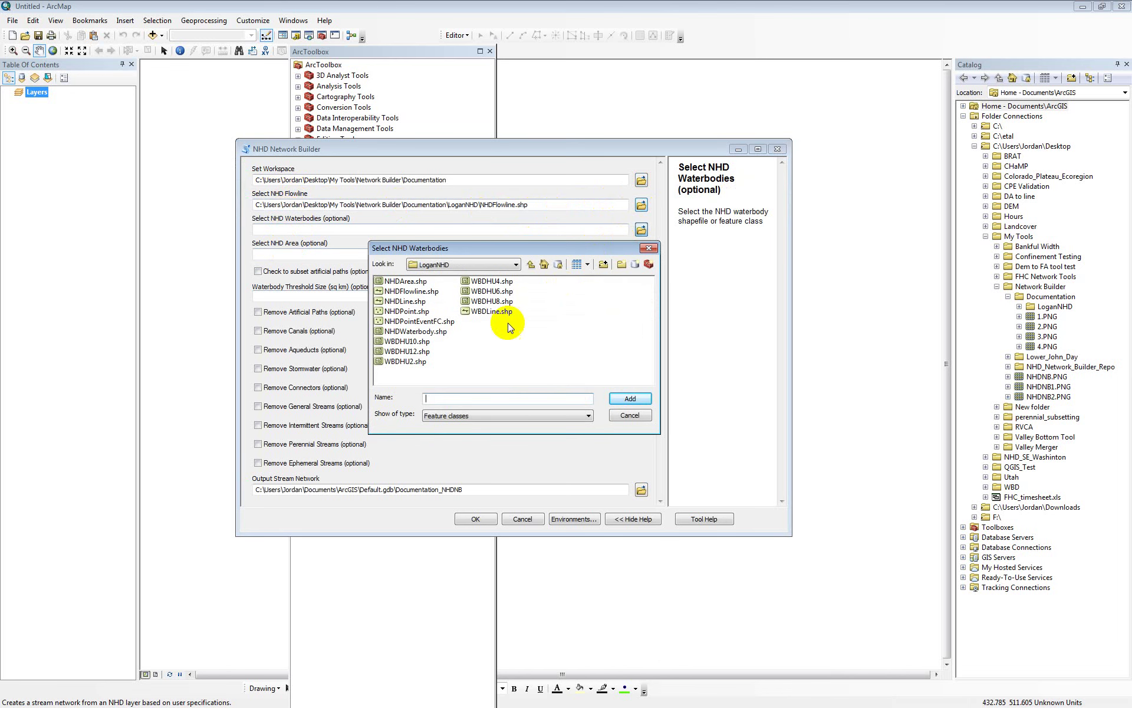
{"action": "left_click", "coordinate": [413, 332]}
{"action": "left_click", "coordinate": [628, 399]}
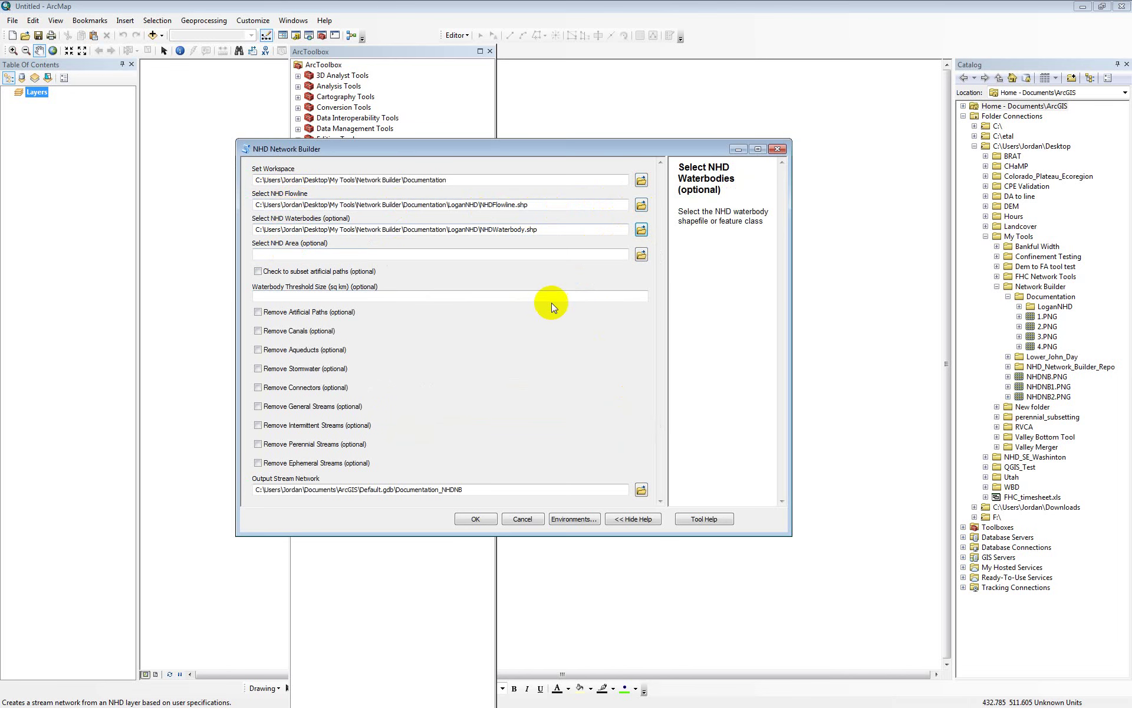
{"action": "left_click", "coordinate": [641, 254]}
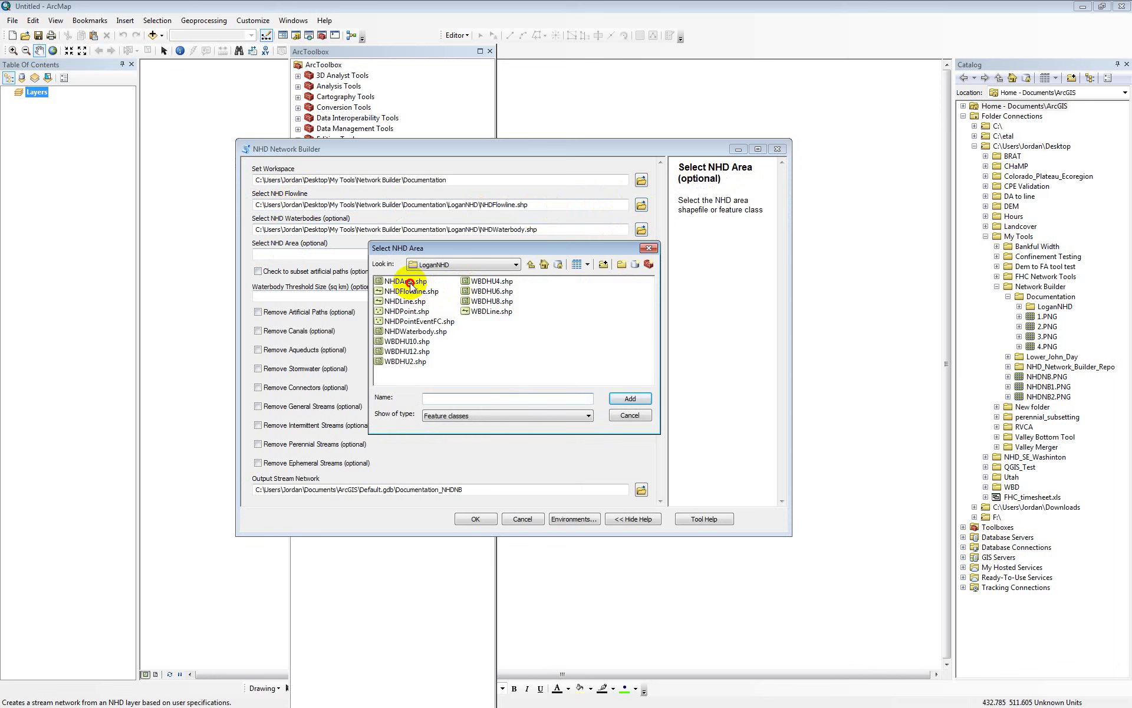
{"action": "left_click", "coordinate": [406, 281]}
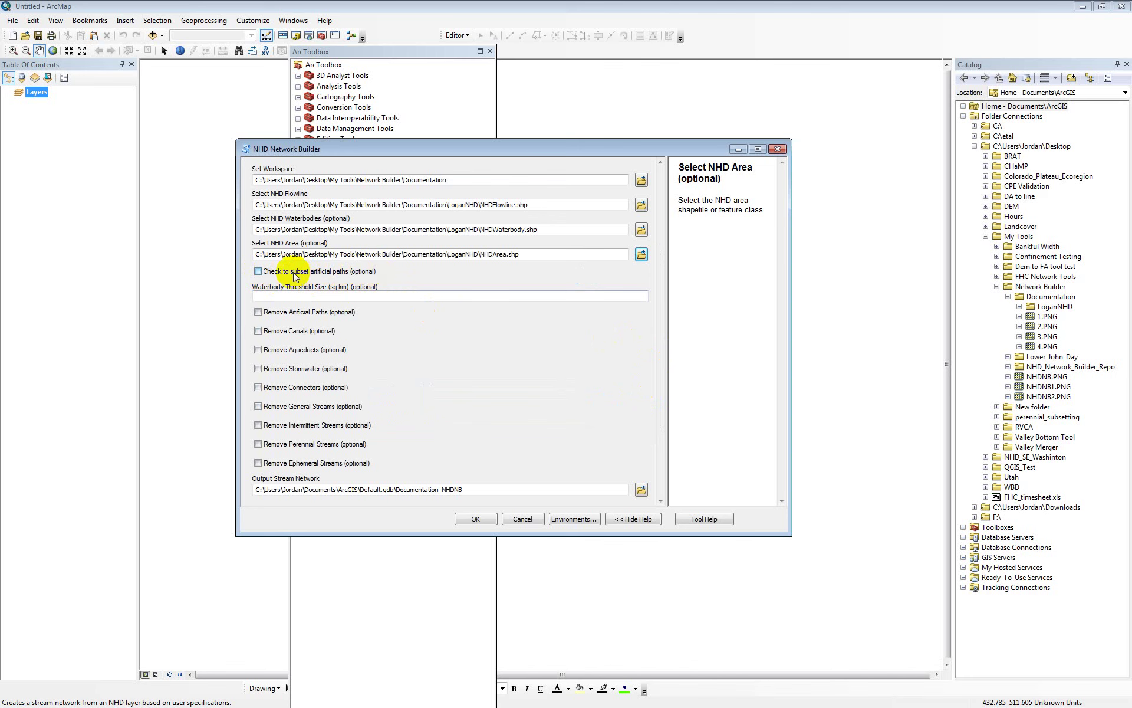
Enable subsetting of artificial paths and set the waterbody threshold size to 0.0005 sq km.
{"action": "left_click", "coordinate": [258, 272]}
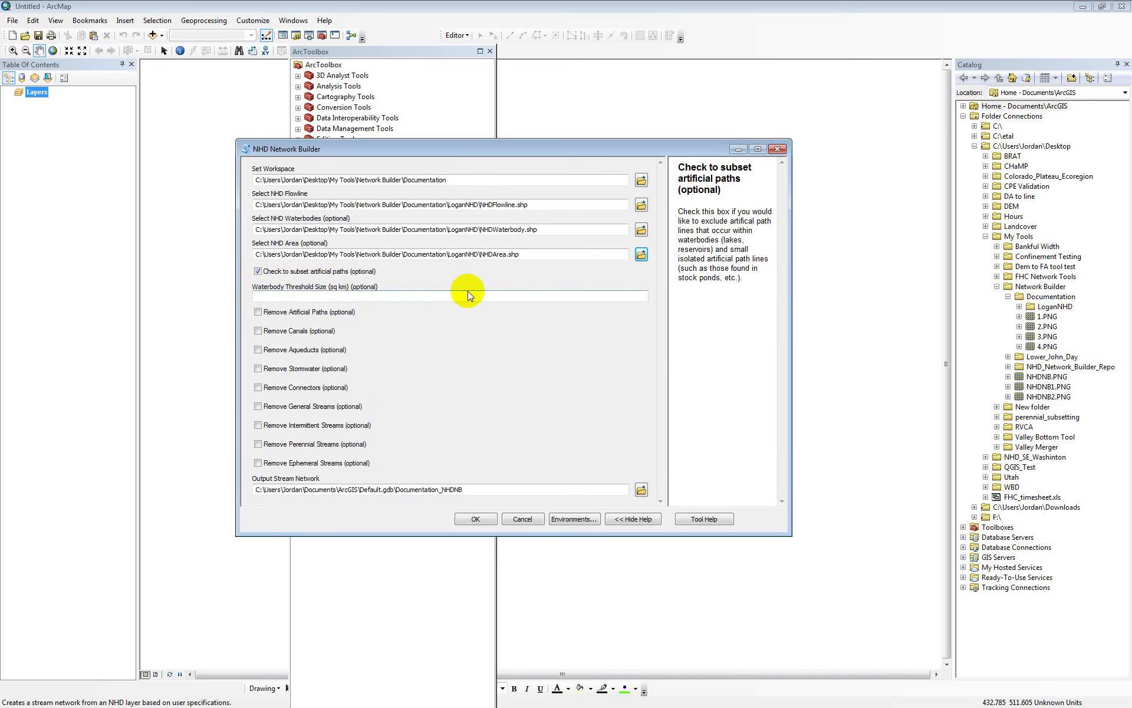
{"action": "left_click", "coordinate": [529, 296]}
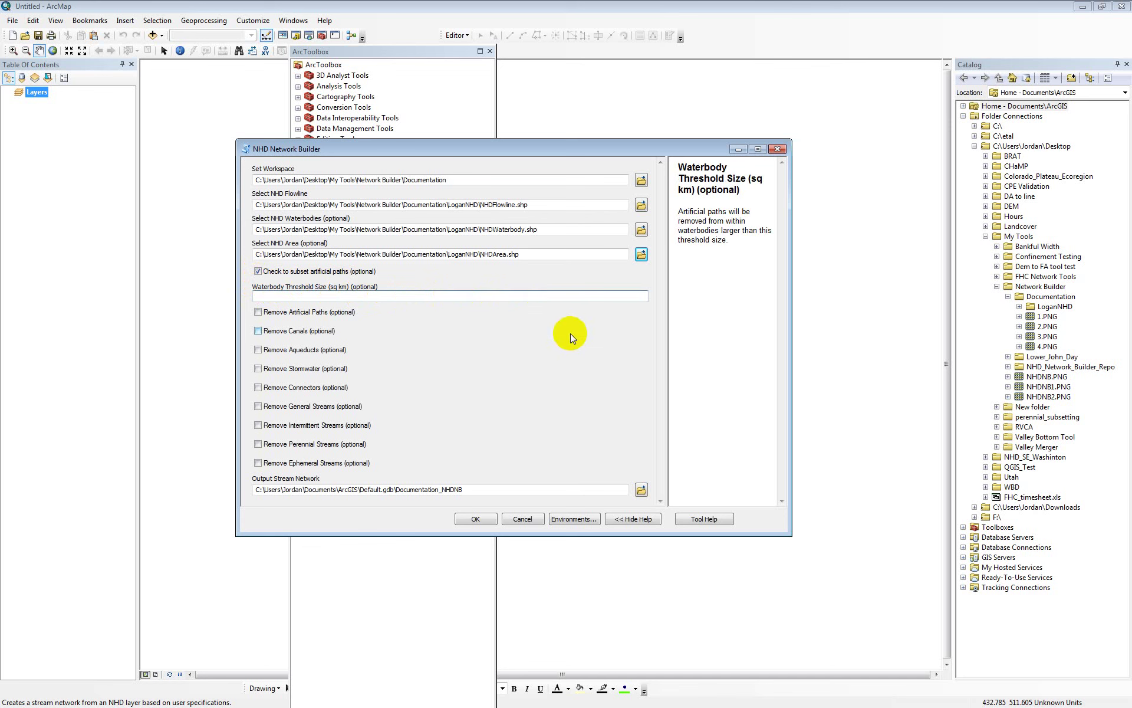
{"action": "type", "text": "0.0005"}
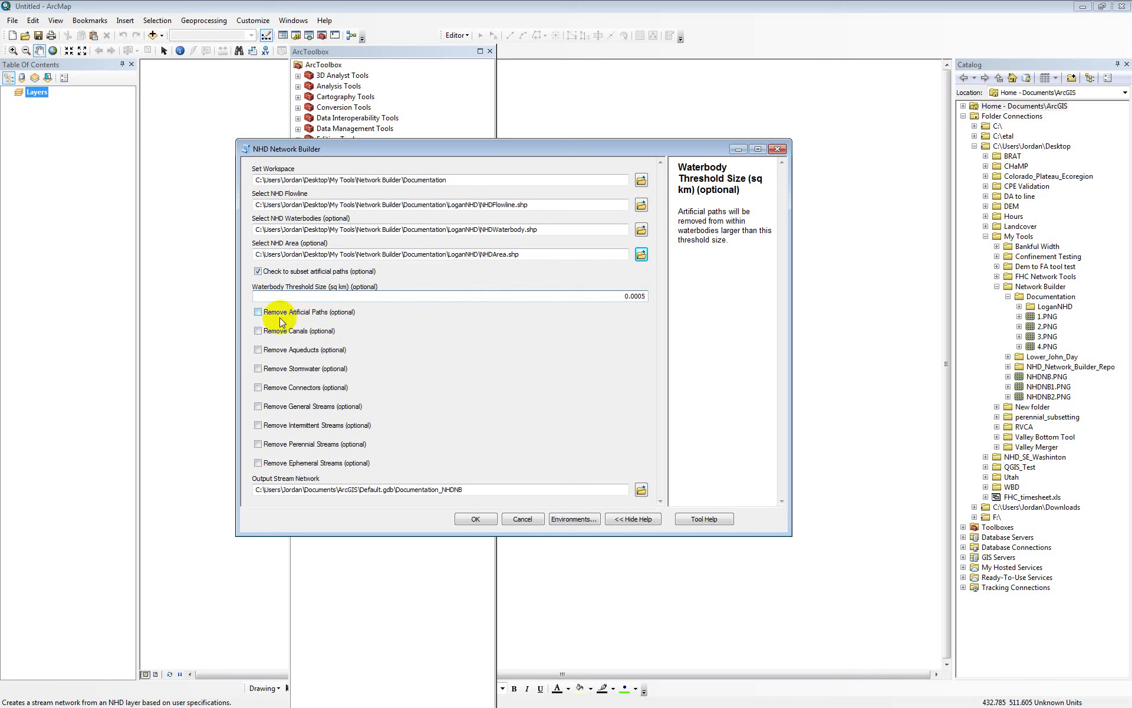
Enable the removal of canals, aqueducts, stormwater, general streams, intermittent streams and ephemeral streams.
{"action": "left_click", "coordinate": [259, 332]}
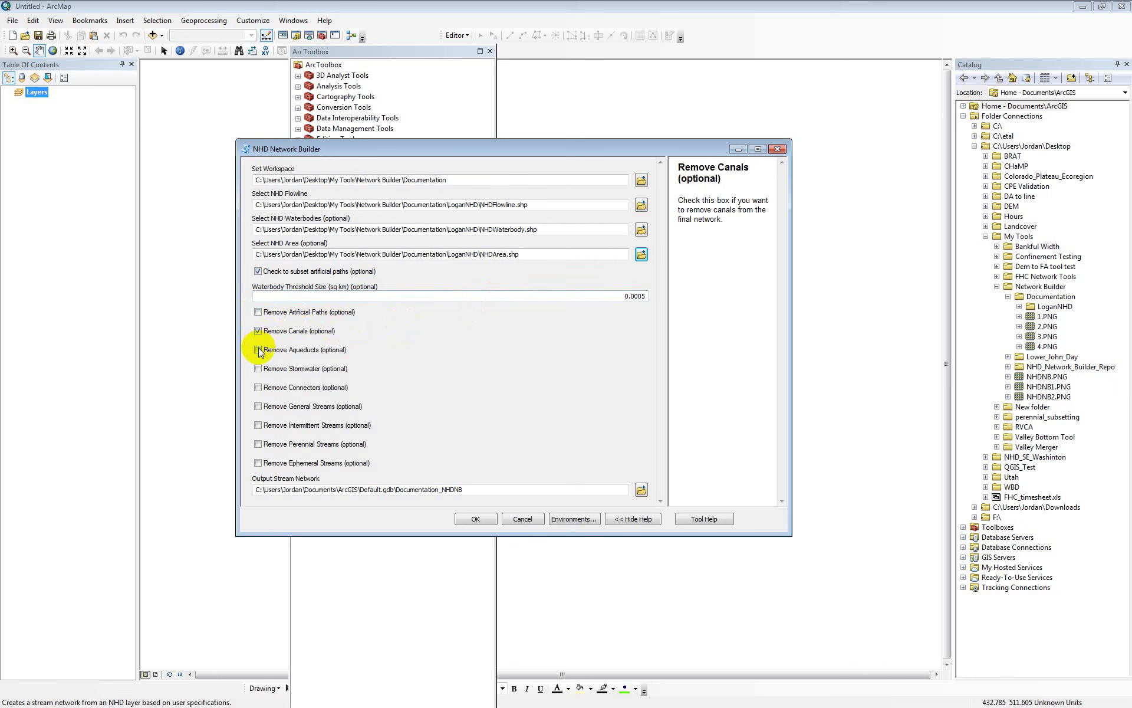
{"action": "left_click", "coordinate": [258, 369]}
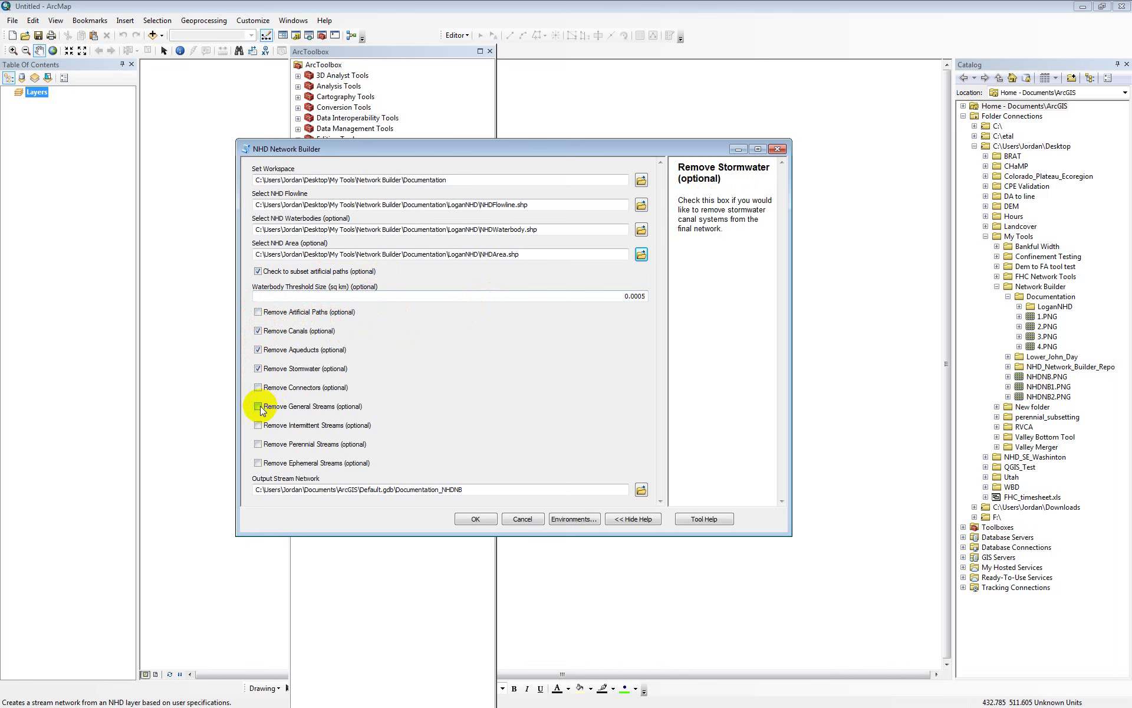
{"action": "left_click", "coordinate": [258, 406]}
{"action": "left_click", "coordinate": [259, 425]}
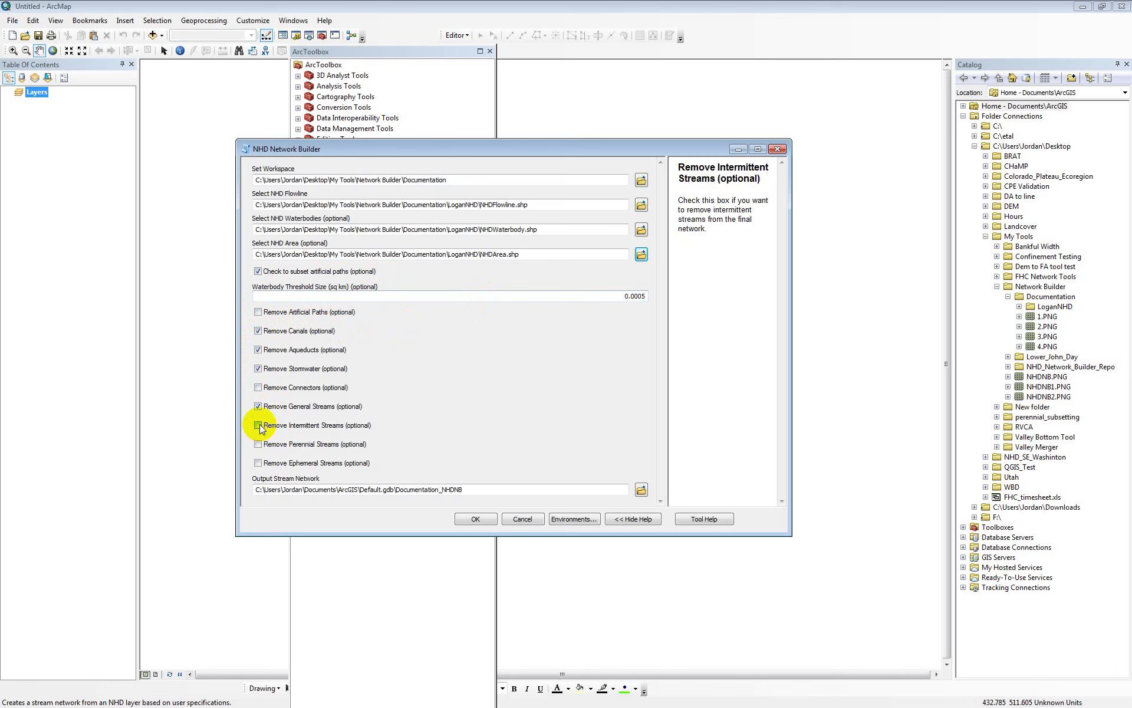
{"action": "left_click", "coordinate": [258, 463]}
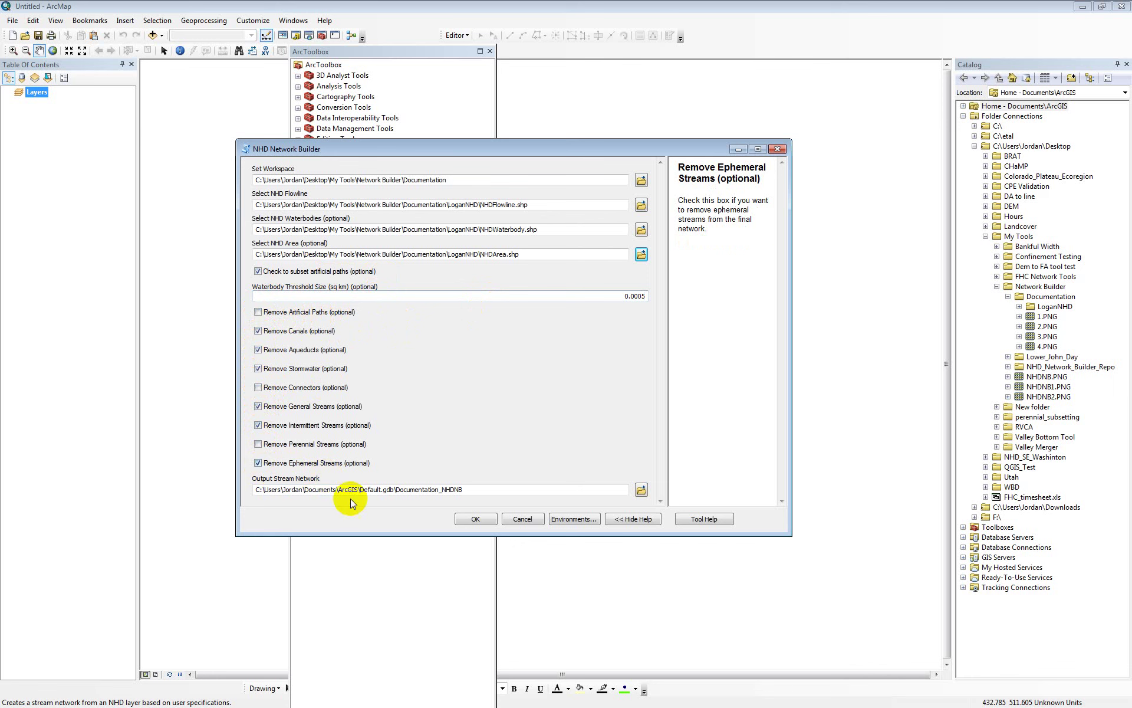
Set the output stream network to Logan_perennial in the My Tools\Network Builder\Documentation folder.
{"action": "left_click", "coordinate": [641, 491]}
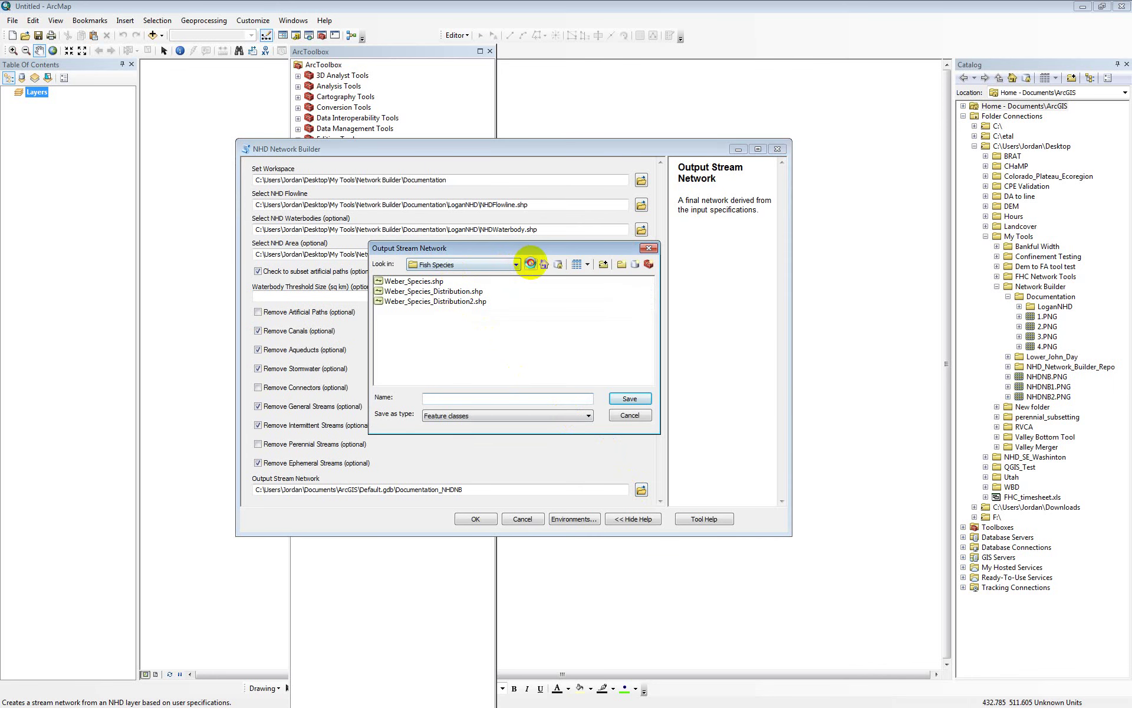
{"action": "left_click", "coordinate": [531, 264]}
{"action": "left_click", "coordinate": [531, 263]}
{"action": "left_click", "coordinate": [530, 264]}
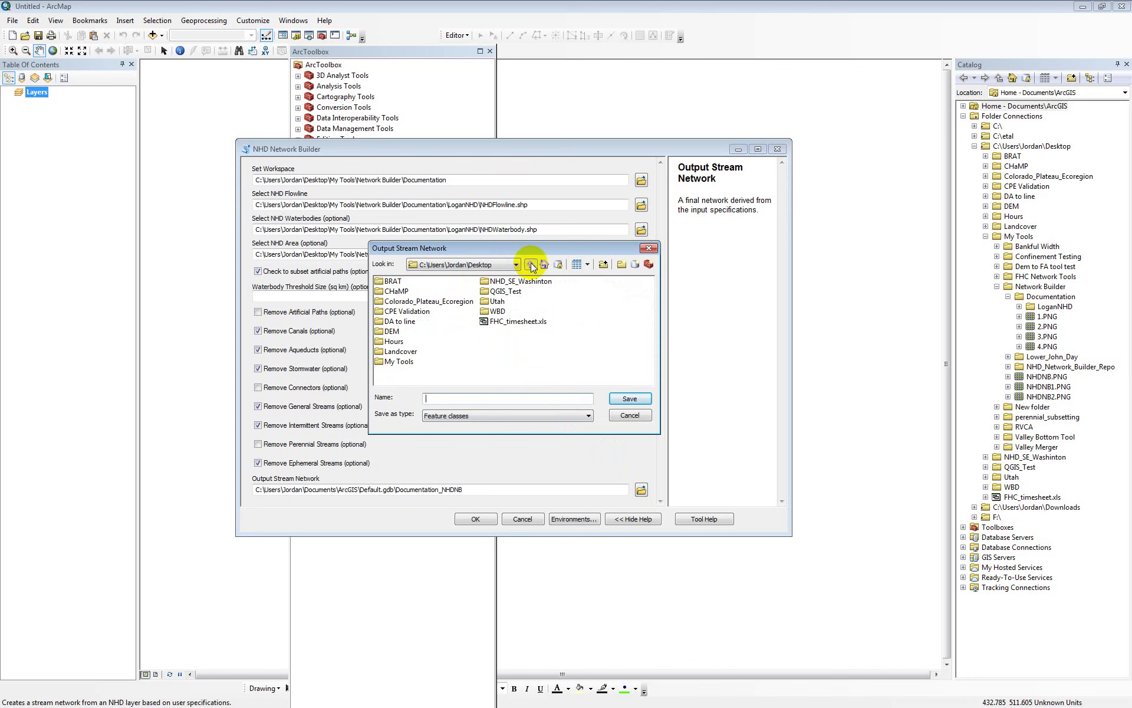
{"action": "left_click", "coordinate": [530, 264]}
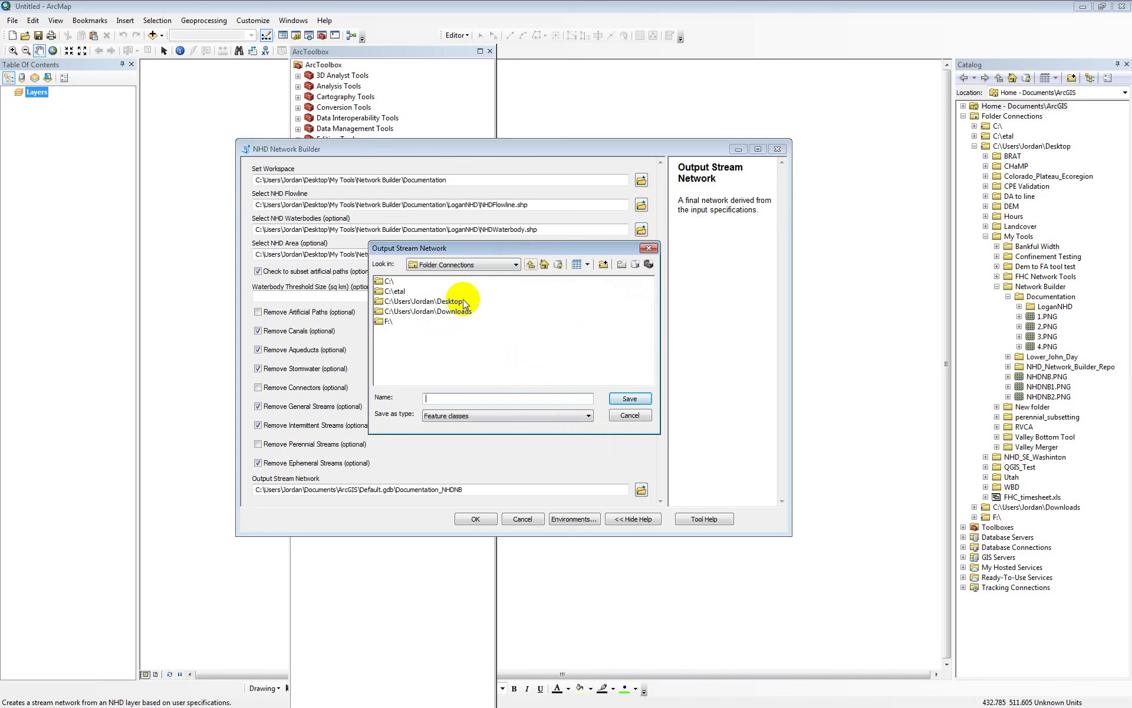
{"action": "double_click", "coordinate": [412, 294]}
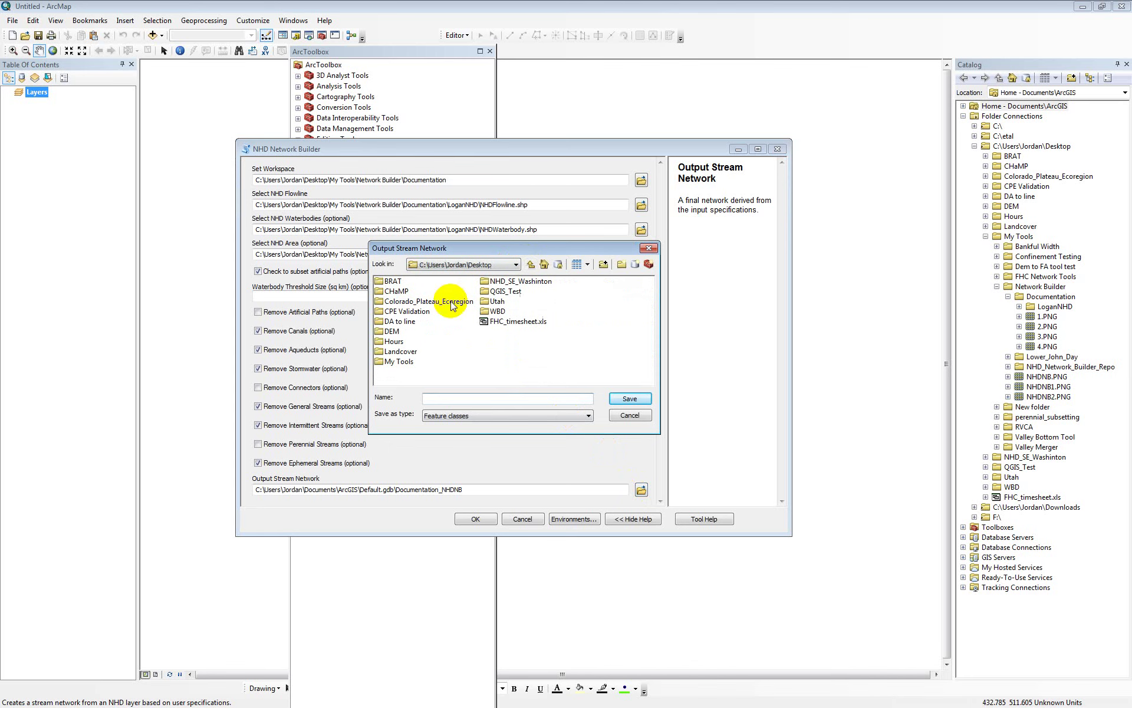
{"action": "left_click", "coordinate": [400, 362]}
{"action": "double_click", "coordinate": [400, 362]}
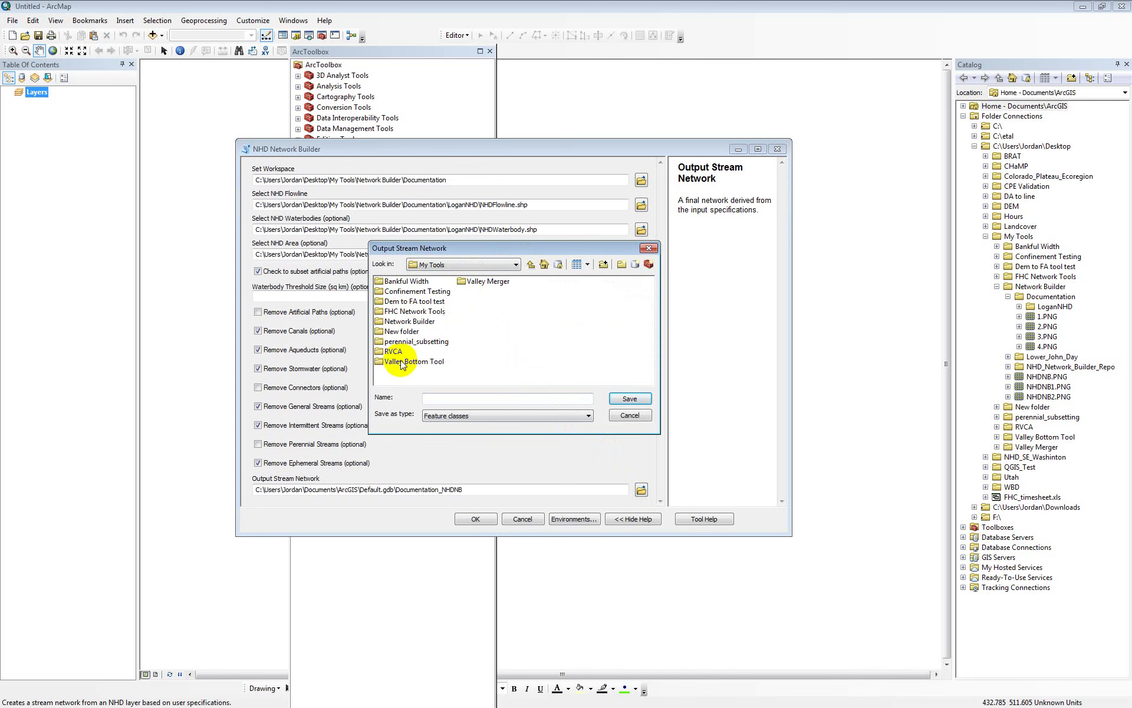
{"action": "double_click", "coordinate": [401, 321]}
{"action": "double_click", "coordinate": [401, 282]}
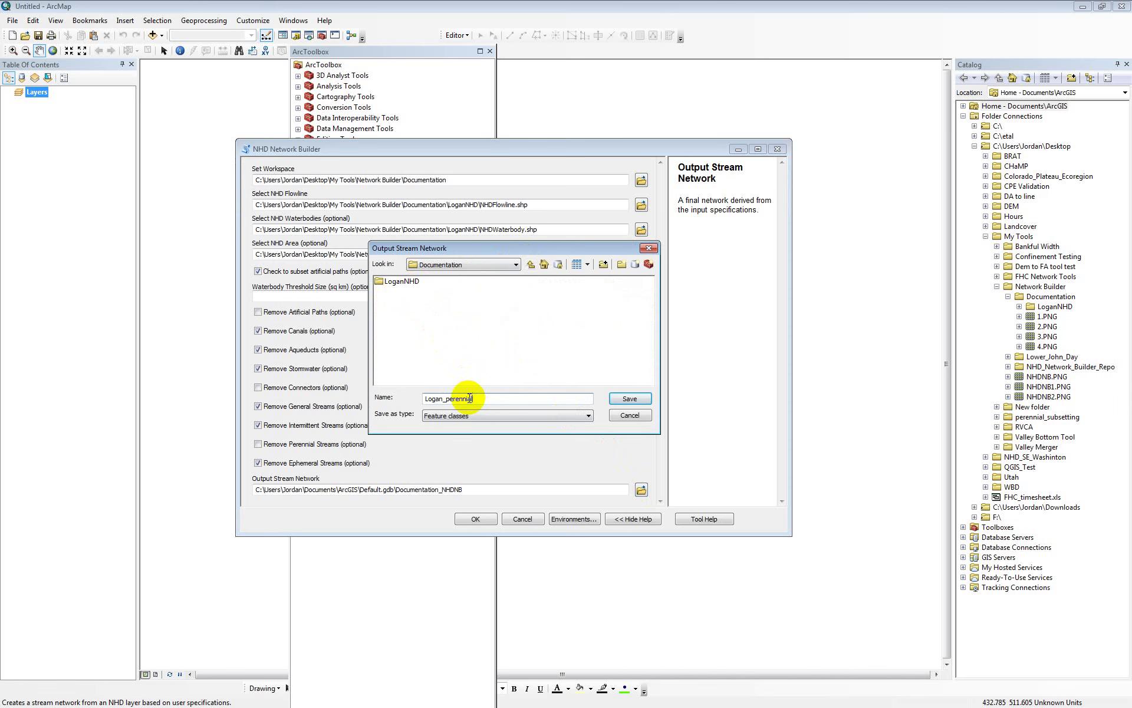
{"action": "left_click", "coordinate": [629, 398]}
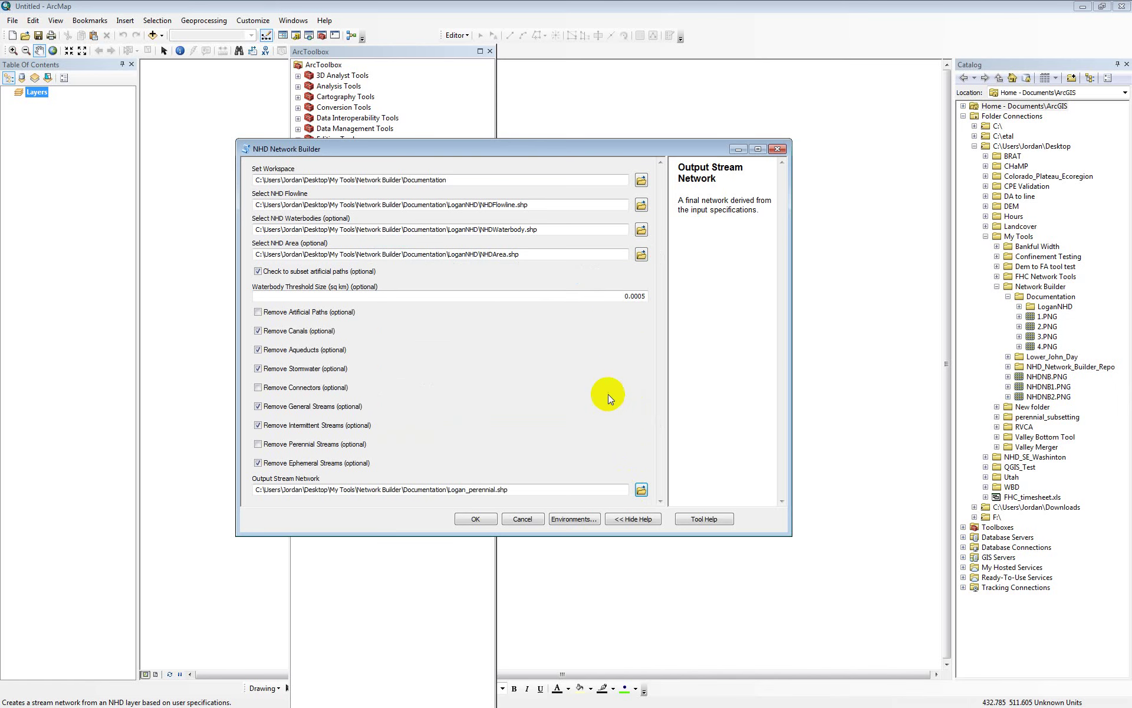
Run the NHD Network Builder tool, and close its progress dialog and the ArcToolbox window.
{"action": "left_click", "coordinate": [480, 515]}
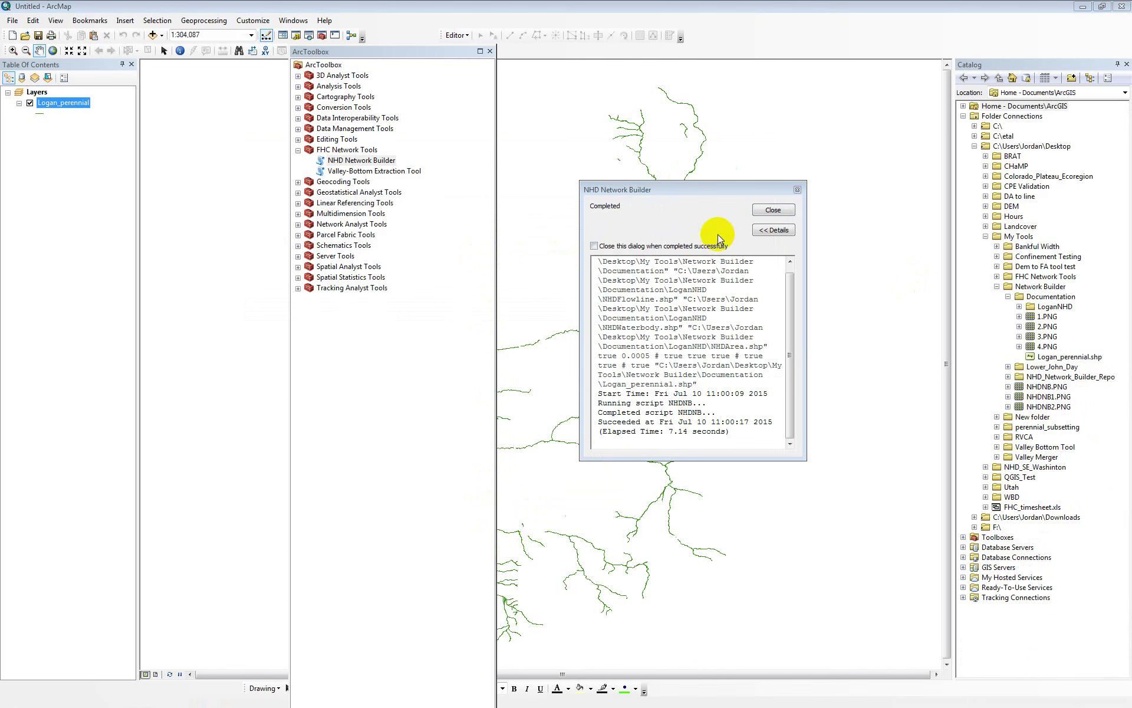
{"action": "left_click", "coordinate": [771, 210]}
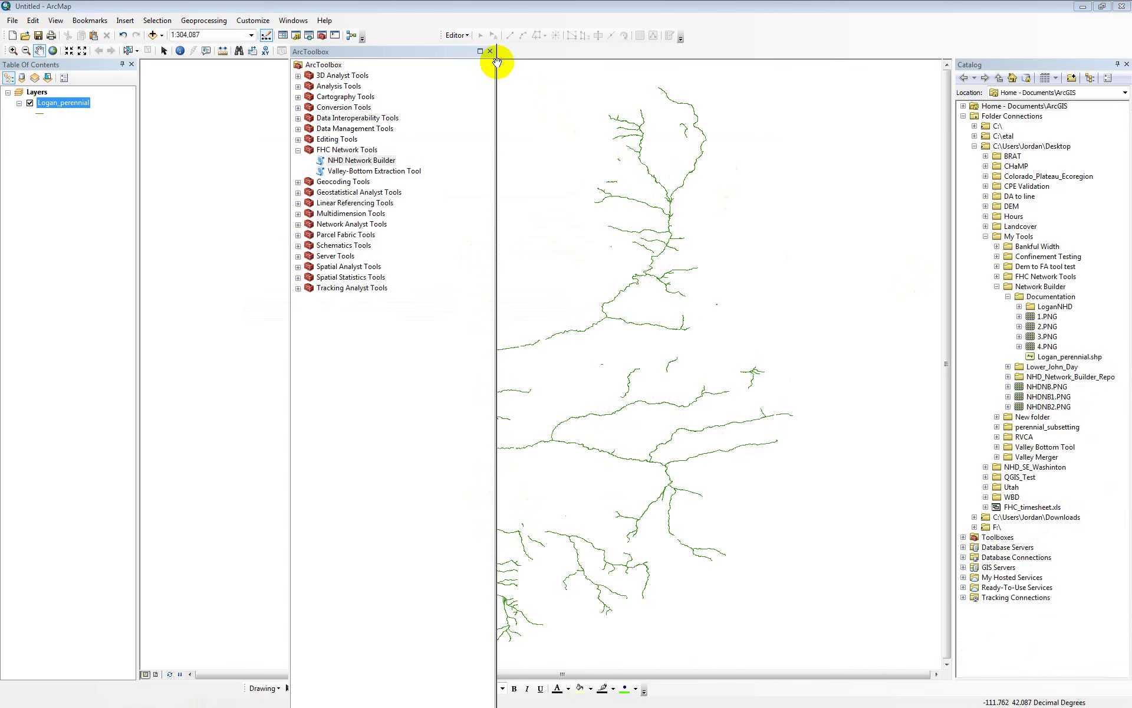
{"action": "left_click", "coordinate": [490, 52]}
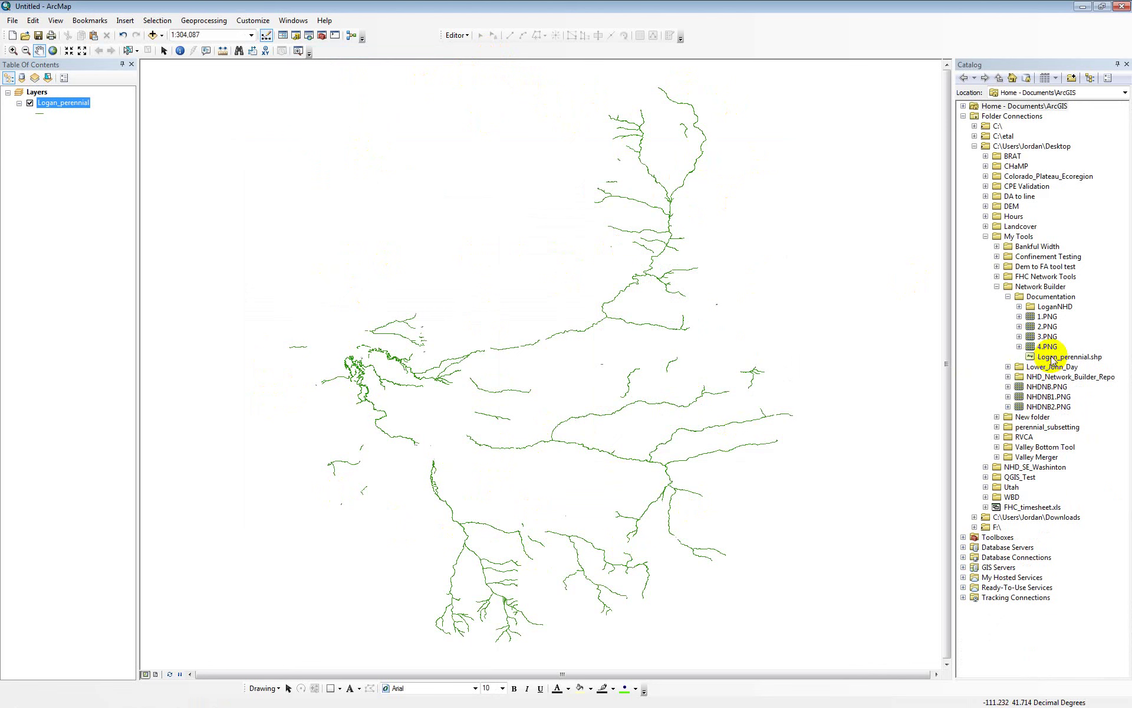
Add NHDFlowline.shp from the LoganNHD folder to the map and toggle its visibility to compare it with Logan_perennial, leaving it hidden.
{"action": "left_click", "coordinate": [1019, 306]}
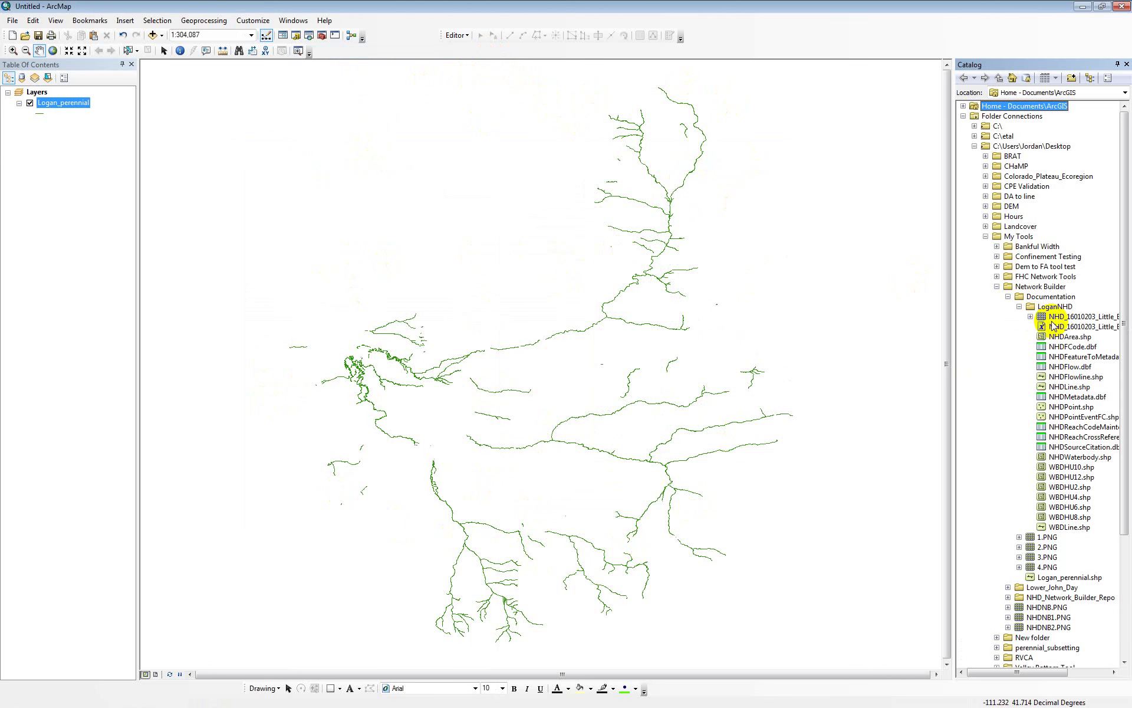
{"action": "mouse_move", "coordinate": [1076, 379]}
{"action": "left_mouse_down"}
{"action": "mouse_move", "coordinate": [76, 144]}
{"action": "mouse_move", "coordinate": [55, 158]}
{"action": "left_mouse_up"}
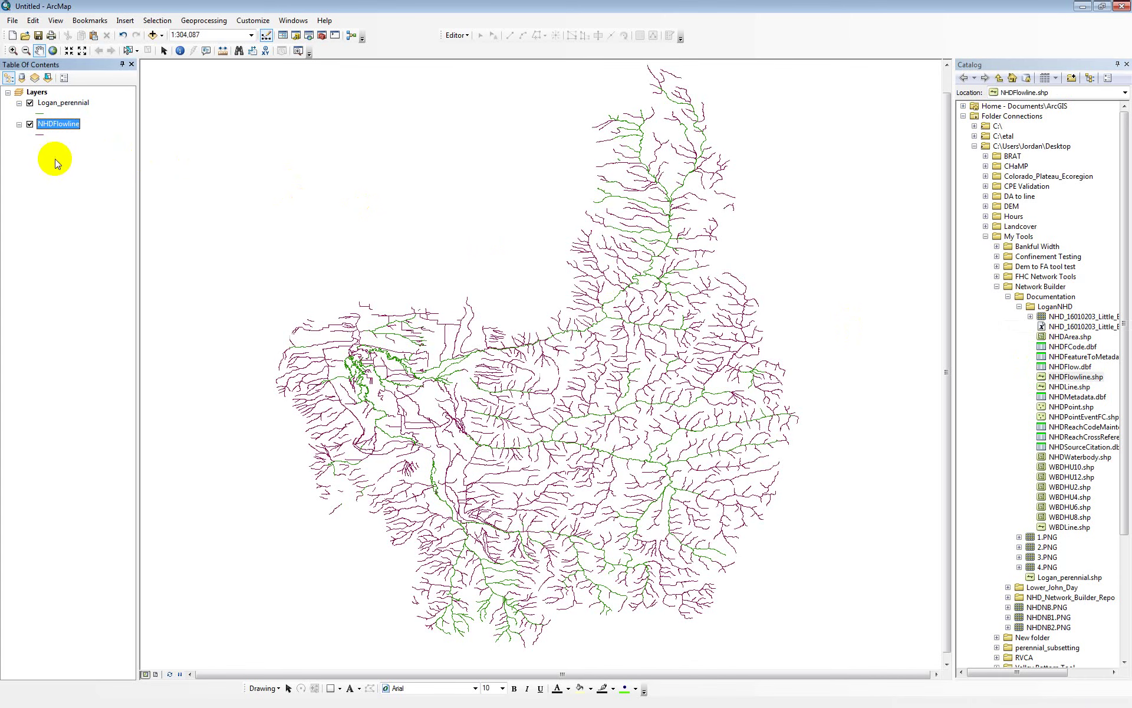
{"action": "left_click", "coordinate": [30, 125]}
{"action": "left_click", "coordinate": [30, 125]}
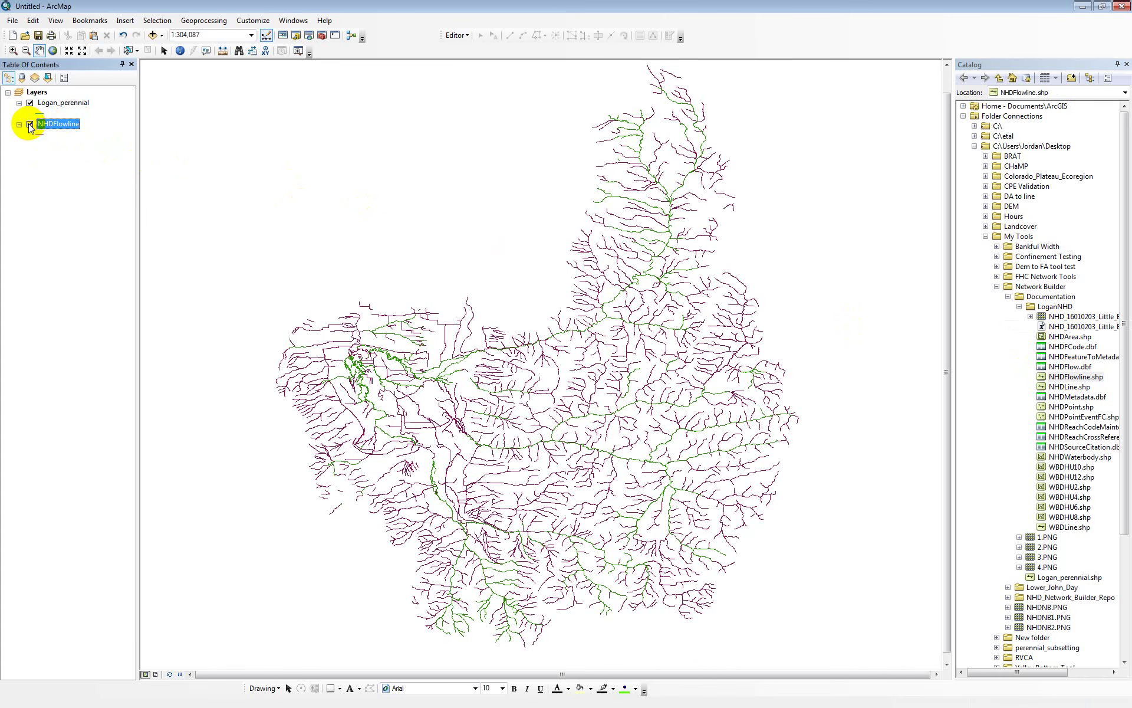
{"action": "left_click", "coordinate": [30, 125]}
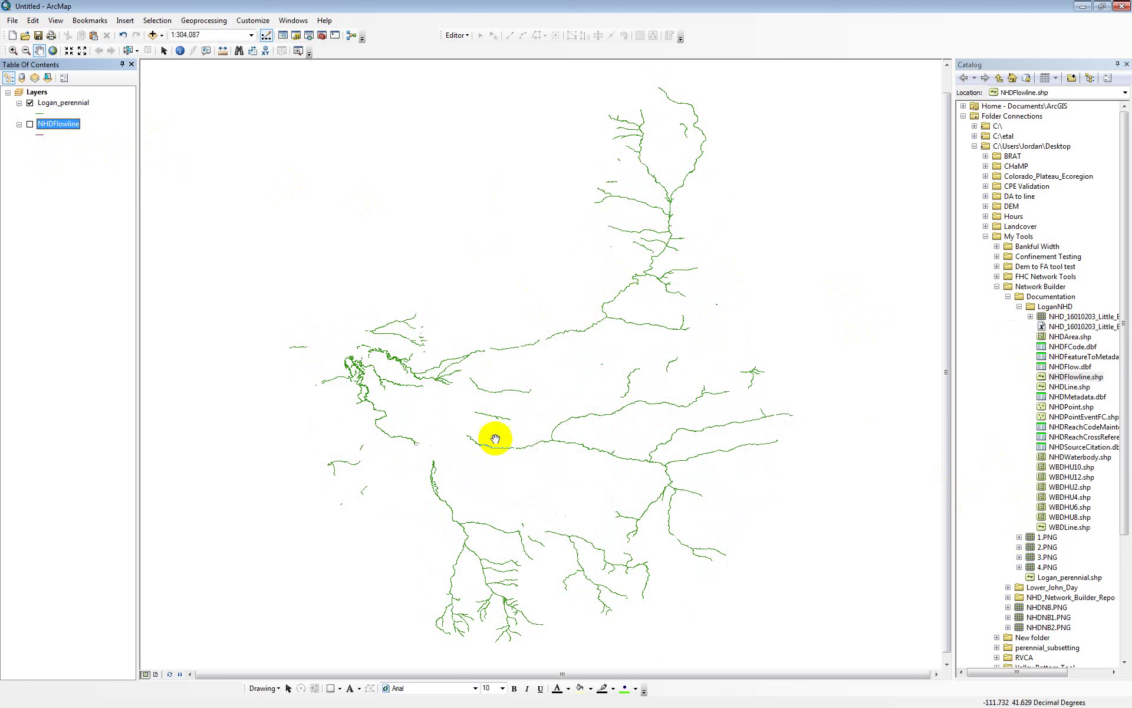
{"action": "left_click", "coordinate": [29, 125]}
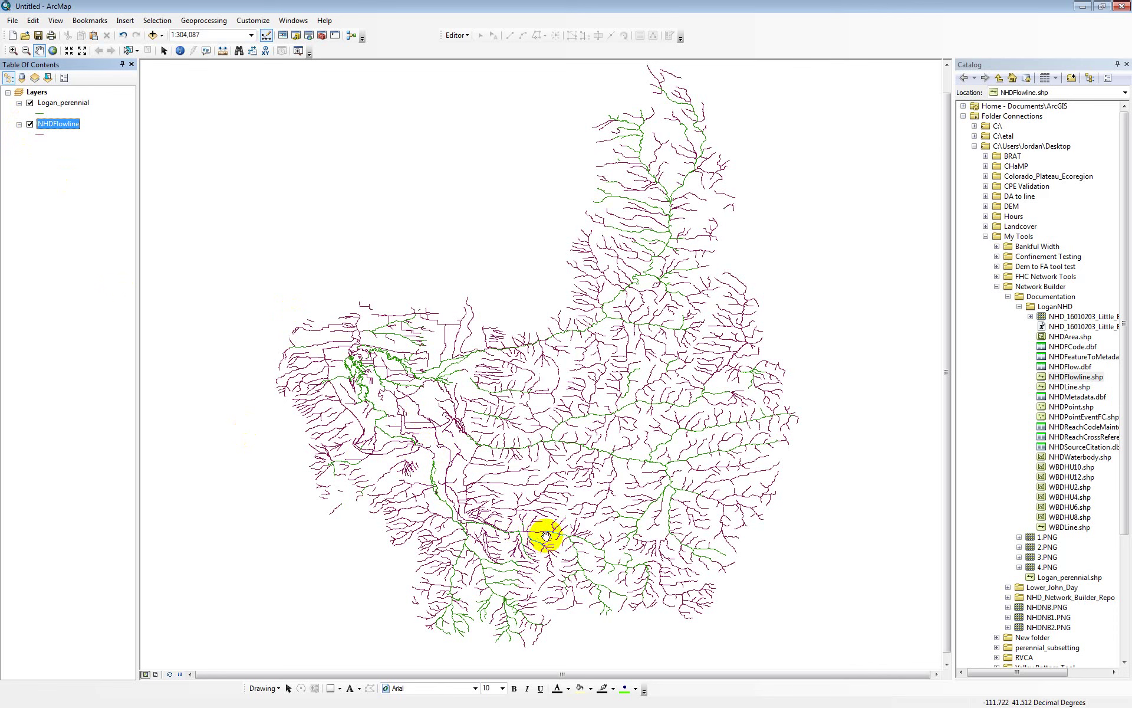
{"action": "left_click", "coordinate": [29, 124]}
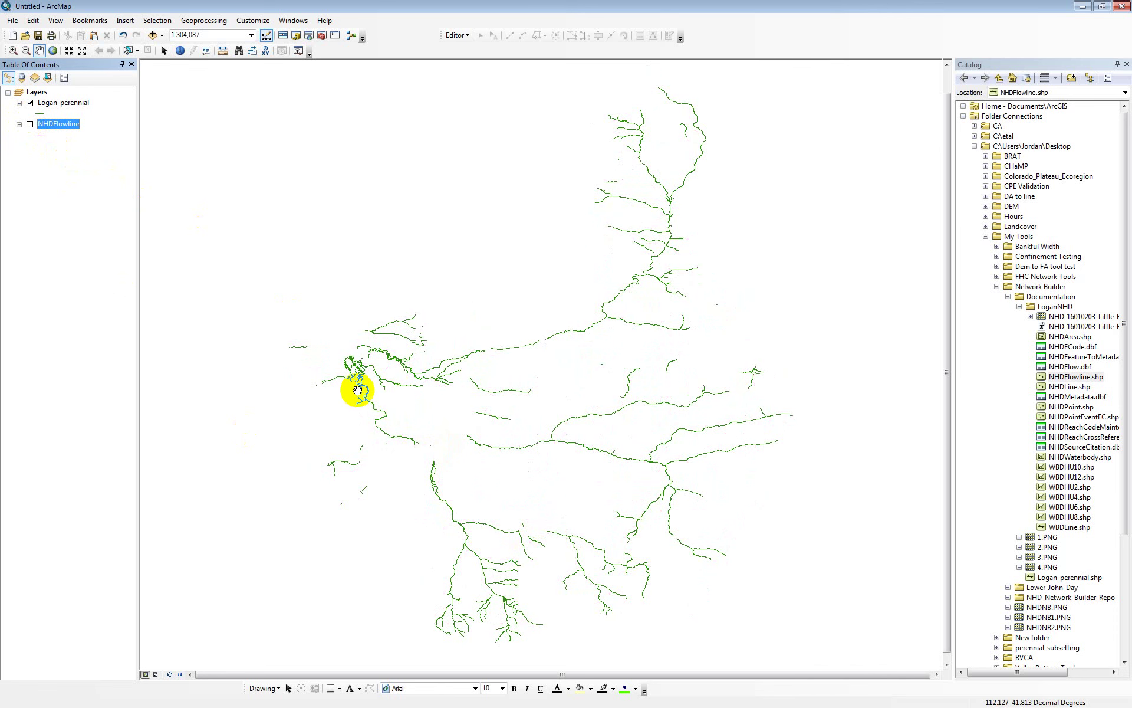